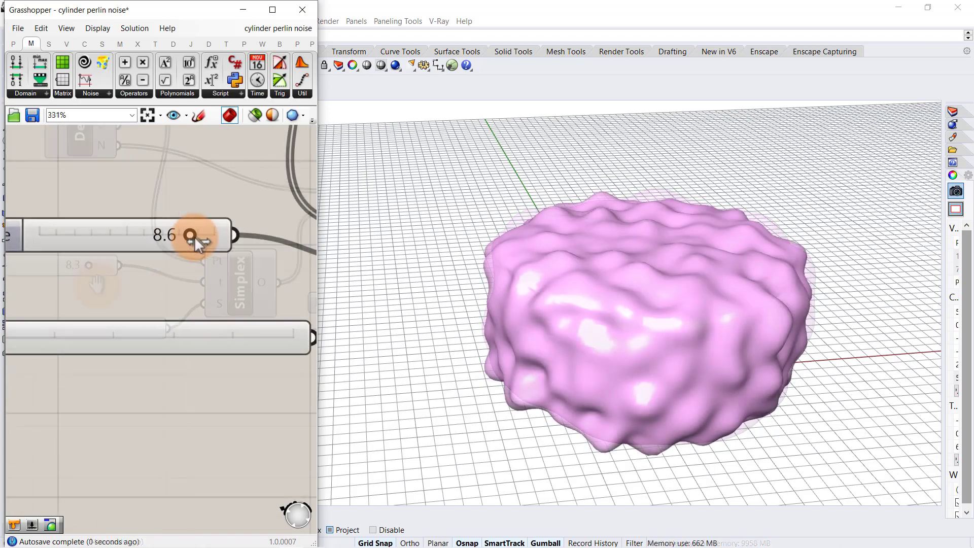
{"action": "left_click_drag", "start_coordinate": [196, 238], "coordinate": [86, 258]}
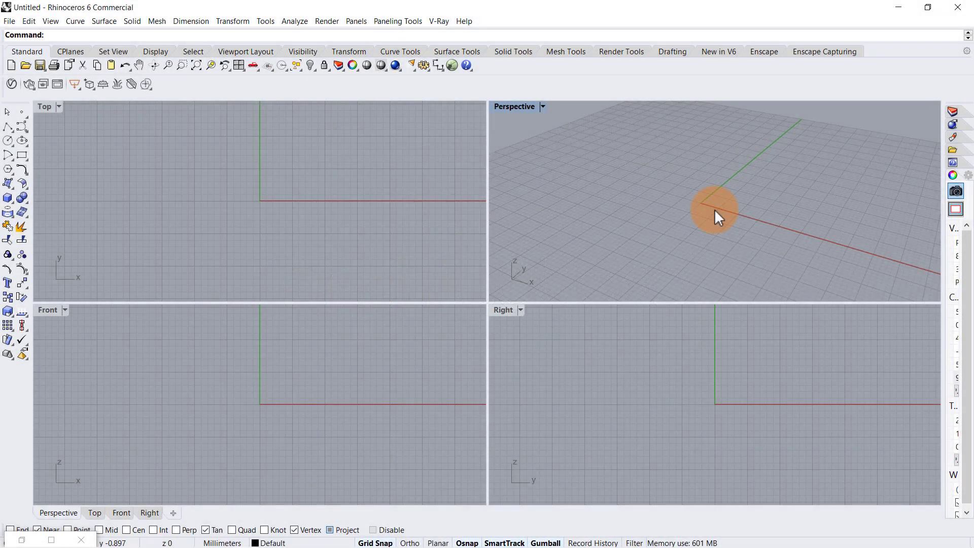
- Launch Grasshopper and maximize the Perspective viewport
{"action": "key", "text": "Return"}
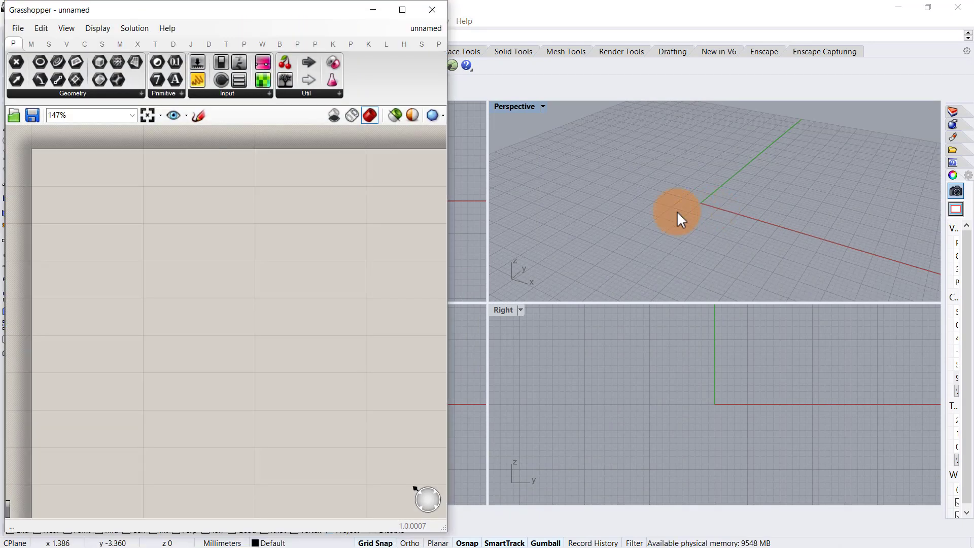
{"action": "double_click", "coordinate": [514, 106]}
{"action": "right_click_drag", "start_coordinate": [587, 282], "coordinate": [715, 260], "text": "shift"}
{"action": "scroll", "coordinate": [56, 184], "scroll_direction": "up", "scroll_amount": 2}
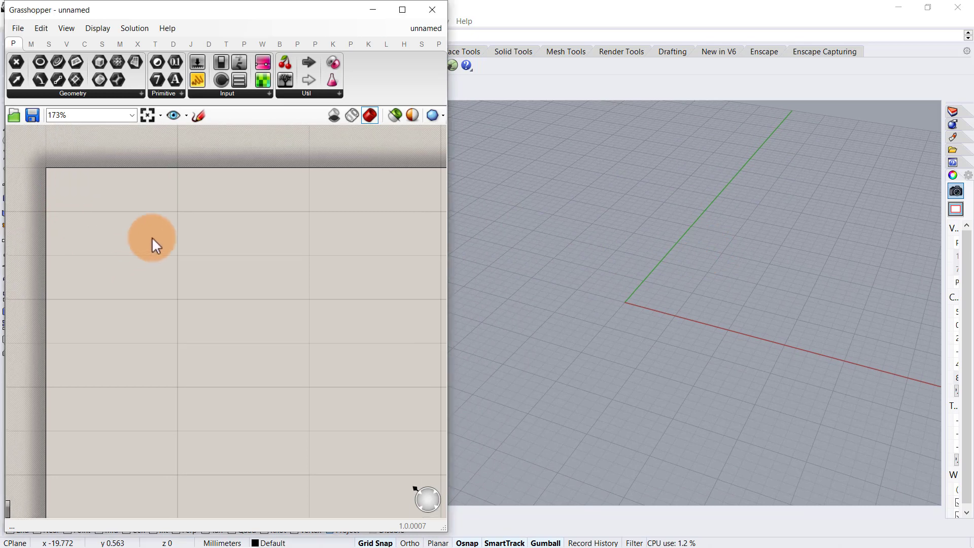
- Place a Cylinder component near the upper-left corner of the empty Grasshopper canvas
{"action": "double_click", "coordinate": [166, 232]}
{"action": "type", "text": "cylin"}
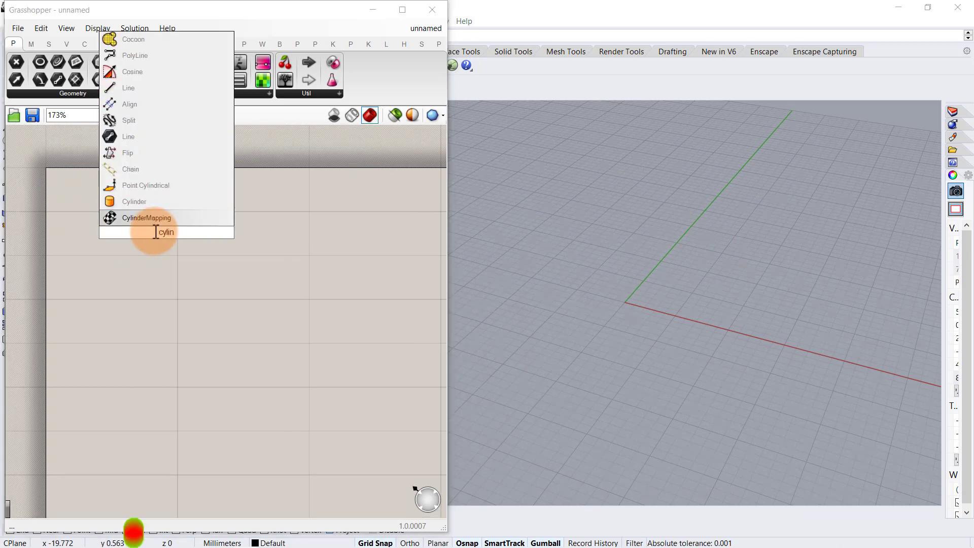
{"action": "left_click", "coordinate": [193, 205]}
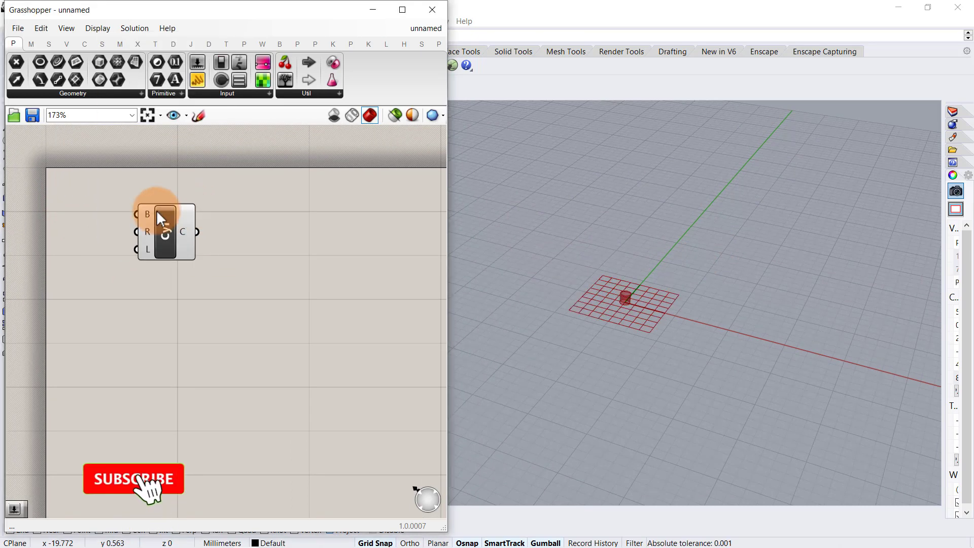
{"action": "scroll", "coordinate": [167, 219], "scroll_direction": "up", "scroll_amount": 3}
{"action": "left_click", "coordinate": [120, 286]}
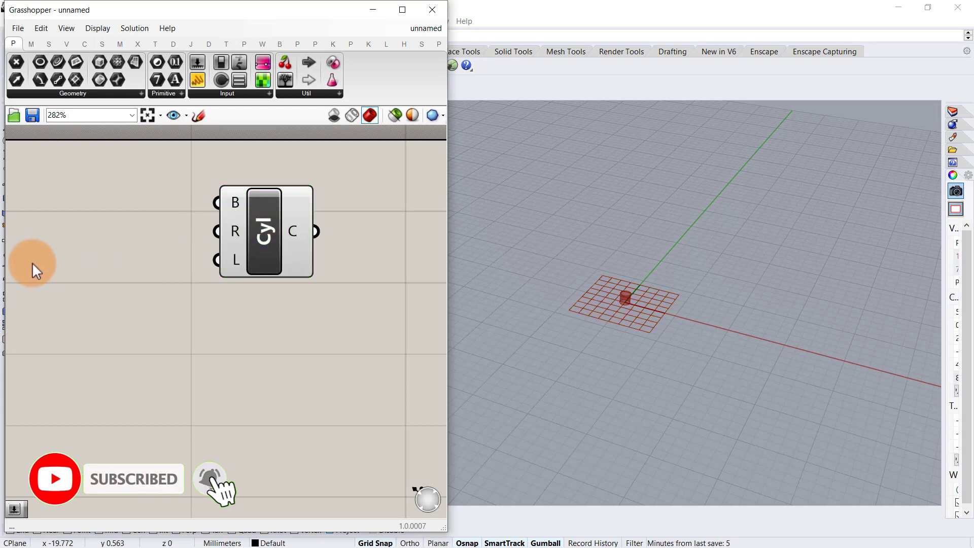
- Create a number slider with the value 15 and connect it to the cylinder's R and L inputs
{"action": "double_click", "coordinate": [57, 252]}
{"action": "type", "text": "15"}
{"action": "key", "text": "Return"}
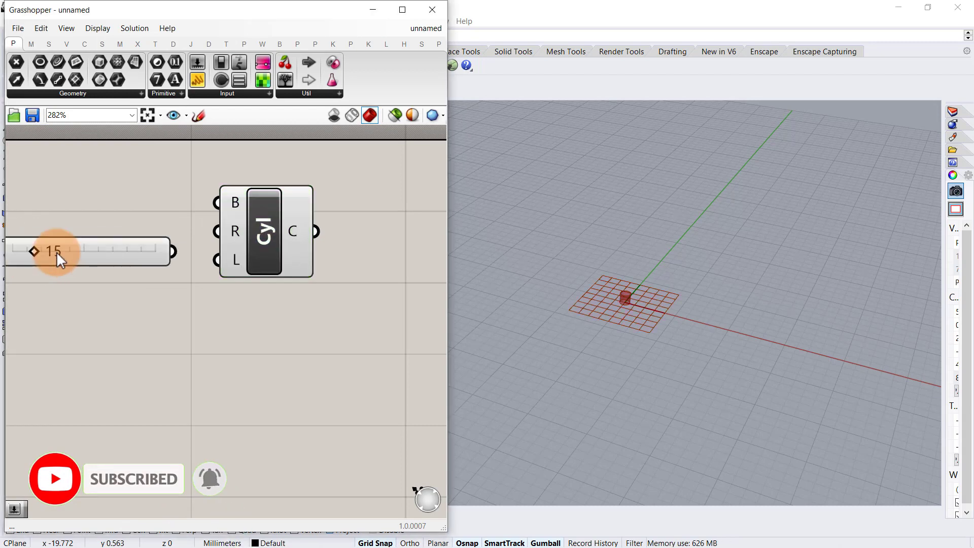
{"action": "left_click_drag", "start_coordinate": [172, 250], "coordinate": [276, 263]}
{"action": "left_click", "coordinate": [208, 256]}
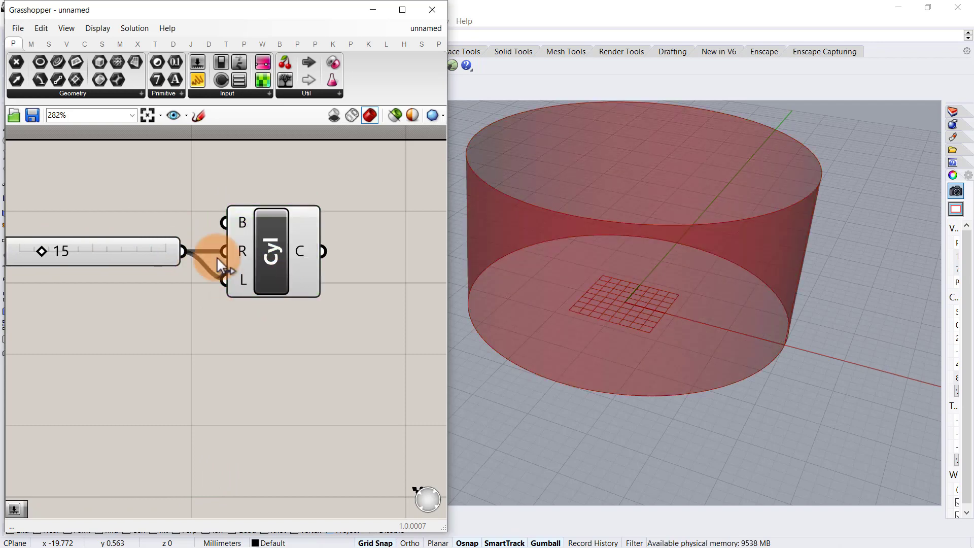
{"action": "right_click_drag", "start_coordinate": [756, 293], "coordinate": [706, 283]}
{"action": "scroll", "coordinate": [703, 275], "scroll_direction": "up", "scroll_amount": 2}
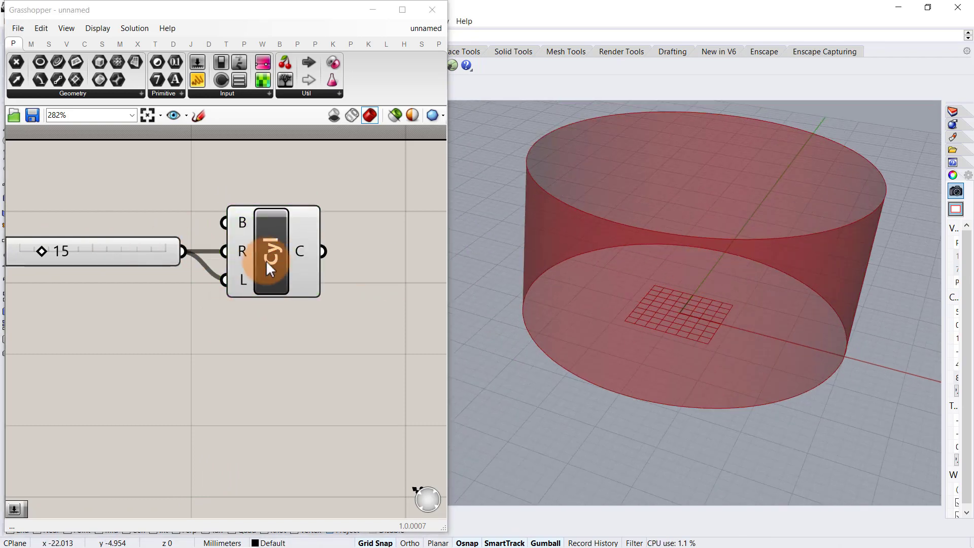
- Add a Cap Holes component after the cylinder and connect the cylinder's C output to its B input
{"action": "right_click_drag", "start_coordinate": [266, 260], "coordinate": [176, 242]}
{"action": "double_click", "coordinate": [291, 240]}
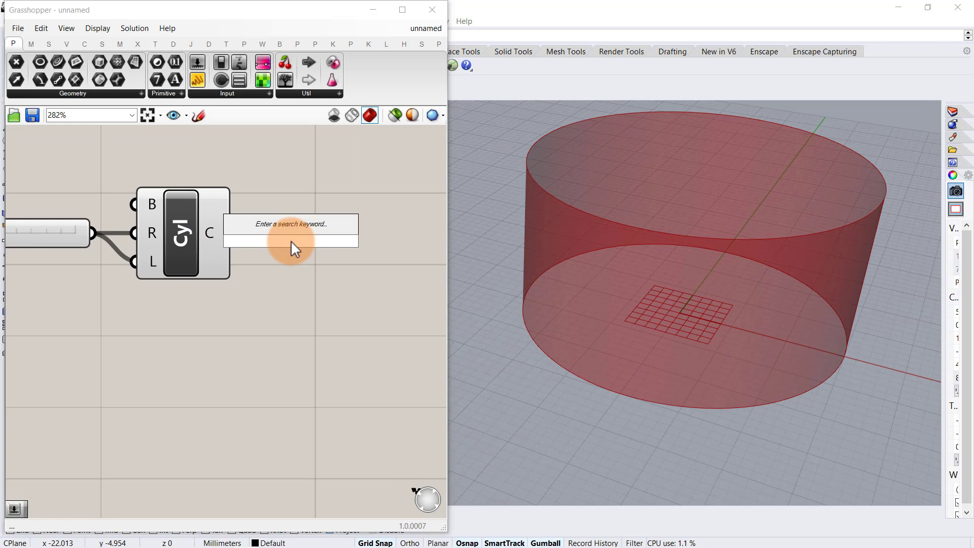
{"action": "type", "text": "cap"}
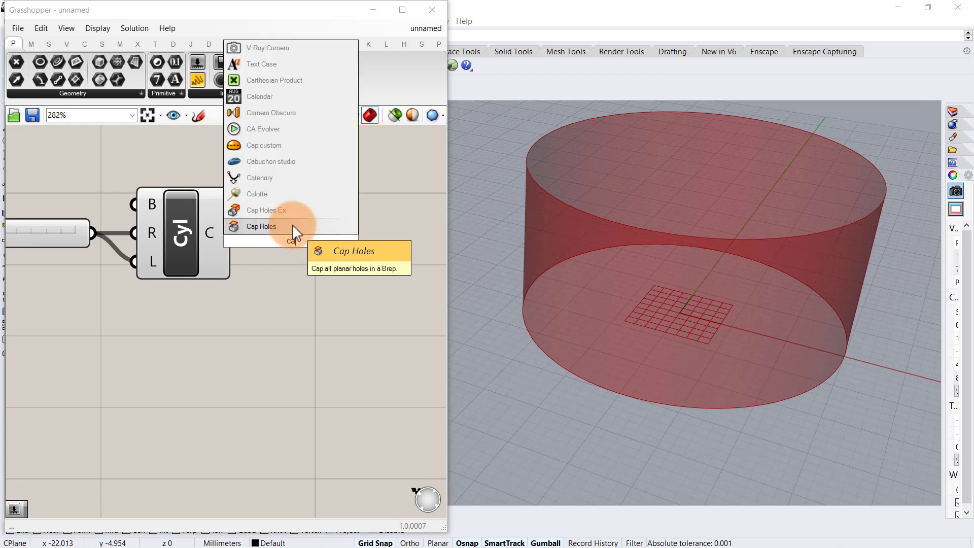
{"action": "left_click", "coordinate": [293, 224]}
{"action": "left_click", "coordinate": [188, 238], "text": "ctrl+alt"}
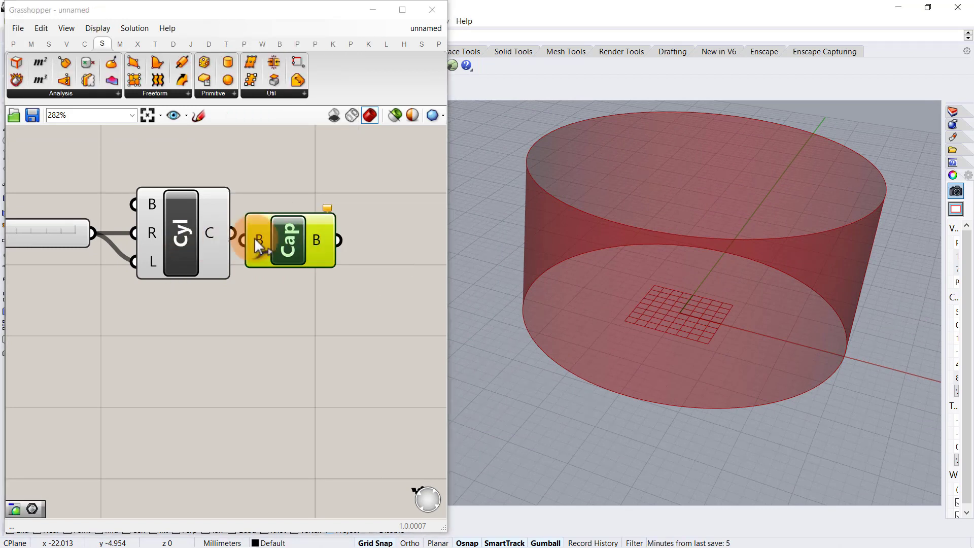
{"action": "left_click", "coordinate": [282, 246], "text": "ctrl+alt"}
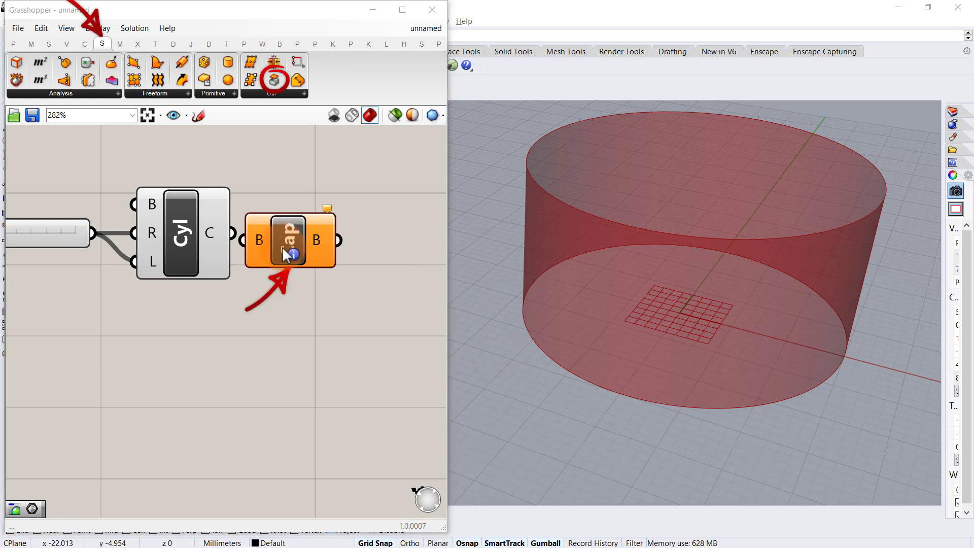
{"action": "left_click_drag", "start_coordinate": [282, 247], "coordinate": [306, 242]}
{"action": "left_click_drag", "start_coordinate": [331, 249], "coordinate": [320, 244]}
{"action": "left_click", "coordinate": [331, 285]}
- Add a Mesh Brep component and connect the capped cylinder's B output to its B input
{"action": "right_click_drag", "start_coordinate": [331, 285], "coordinate": [240, 265]}
{"action": "scroll", "coordinate": [223, 253], "scroll_direction": "down", "scroll_amount": 1}
{"action": "right_click_drag", "start_coordinate": [312, 252], "coordinate": [304, 249]}
{"action": "double_click", "coordinate": [315, 230]}
{"action": "type", "text": "mesh"}
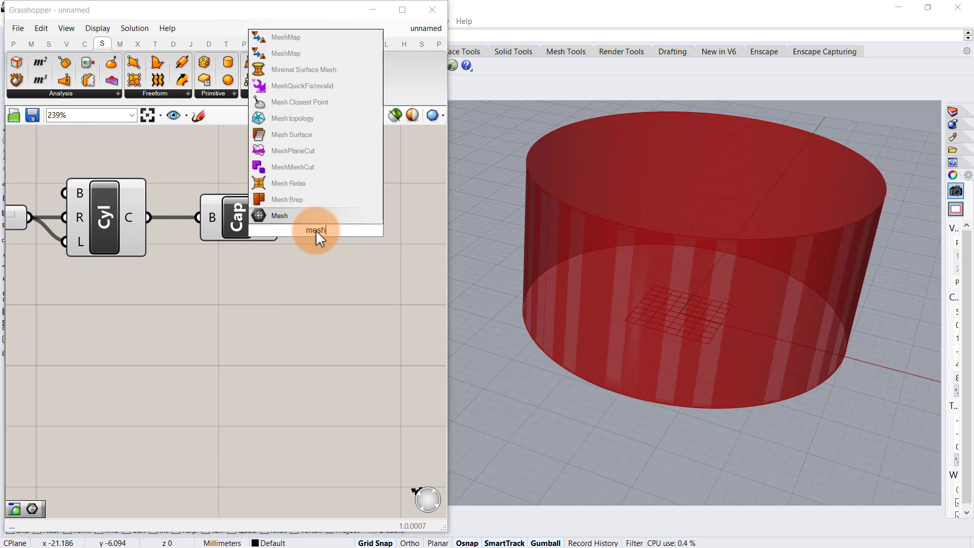
{"action": "left_click", "coordinate": [293, 198]}
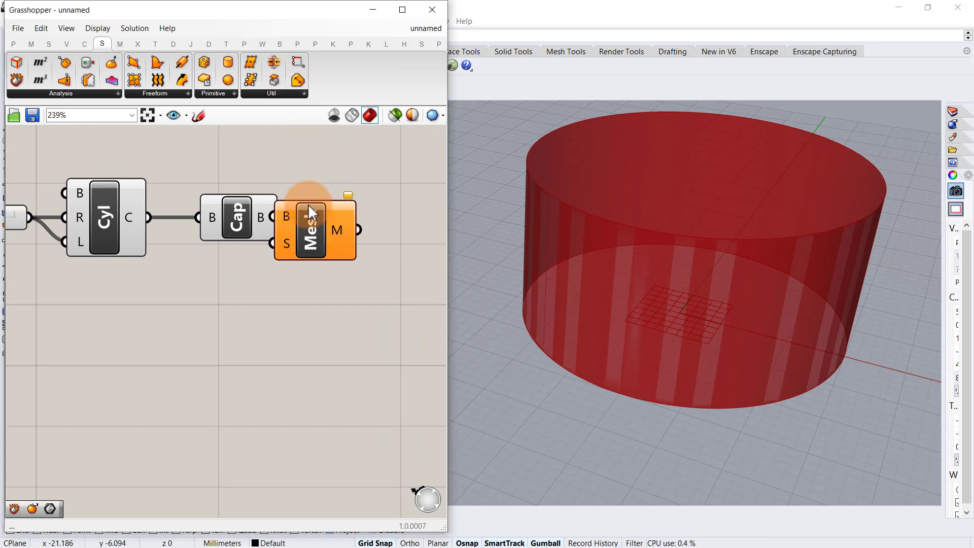
{"action": "left_click_drag", "start_coordinate": [311, 213], "coordinate": [339, 242]}
{"action": "left_click_drag", "start_coordinate": [278, 217], "coordinate": [351, 317]}
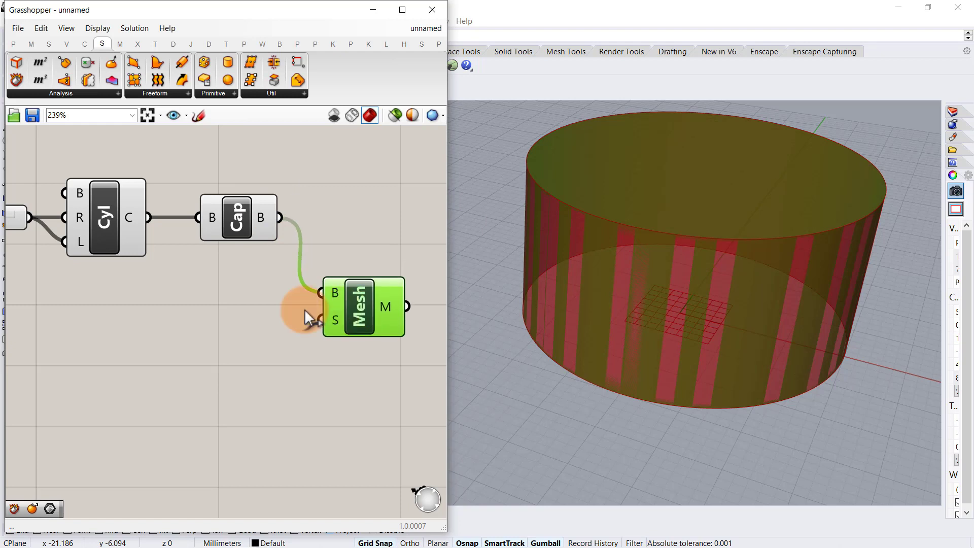
- Add a Settings (Custom) mesh component below and connect its S output to the S input of Mesh Brep
{"action": "left_click", "coordinate": [201, 315]}
{"action": "double_click", "coordinate": [206, 346]}
{"action": "type", "text": "s"}
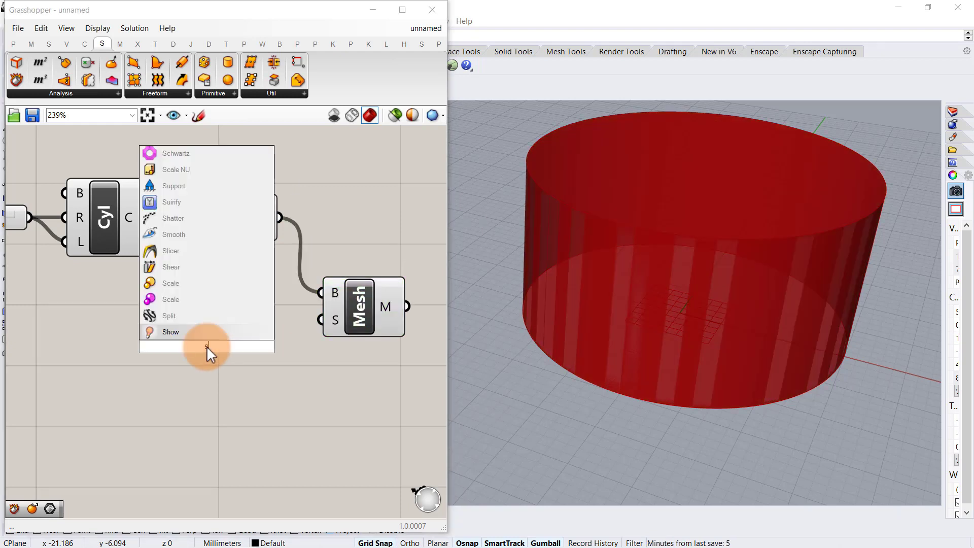
{"action": "type", "text": "ett"}
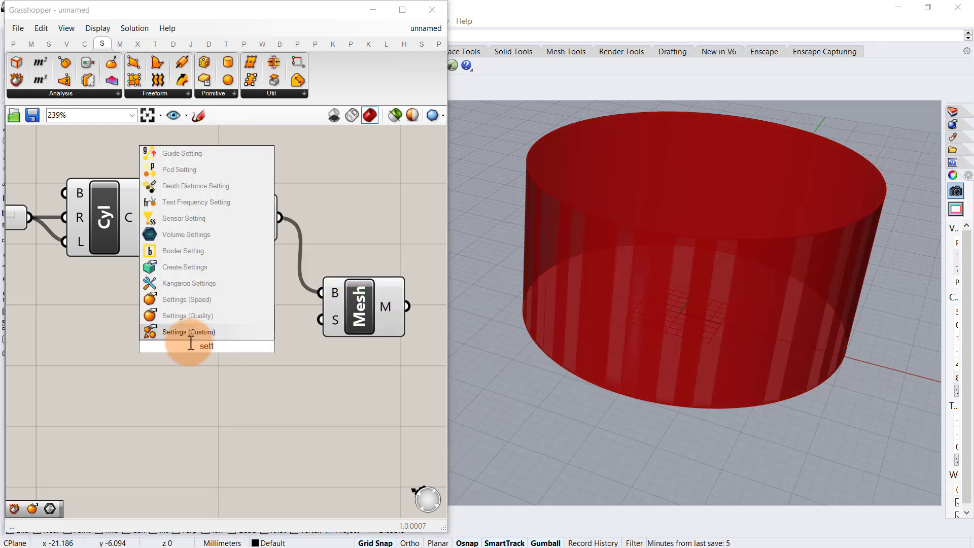
{"action": "left_click", "coordinate": [227, 334]}
{"action": "left_click_drag", "start_coordinate": [226, 335], "coordinate": [245, 446]}
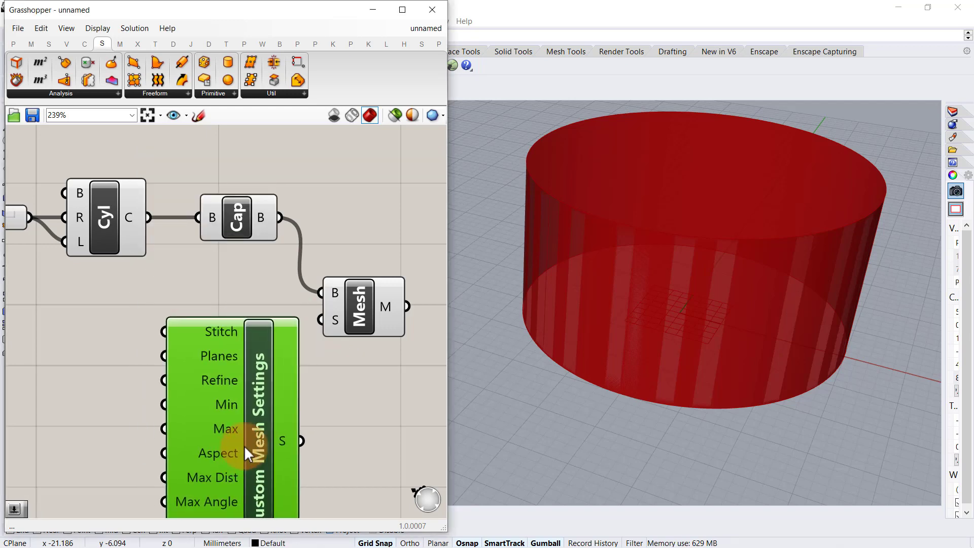
{"action": "left_click", "coordinate": [359, 301], "text": "ctrl+alt"}
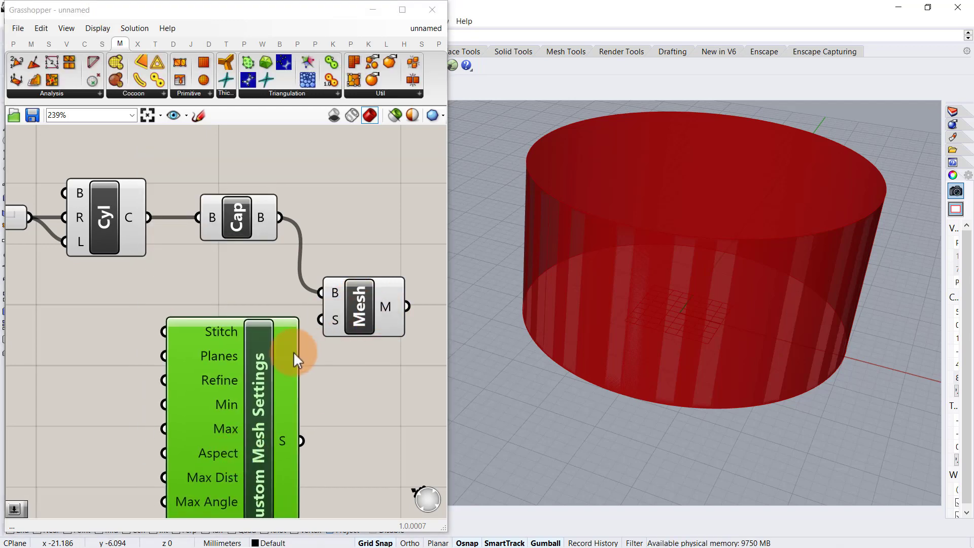
{"action": "left_click", "coordinate": [274, 409], "text": "ctrl+alt"}
{"action": "scroll", "coordinate": [274, 408], "scroll_direction": "down", "scroll_amount": 2}
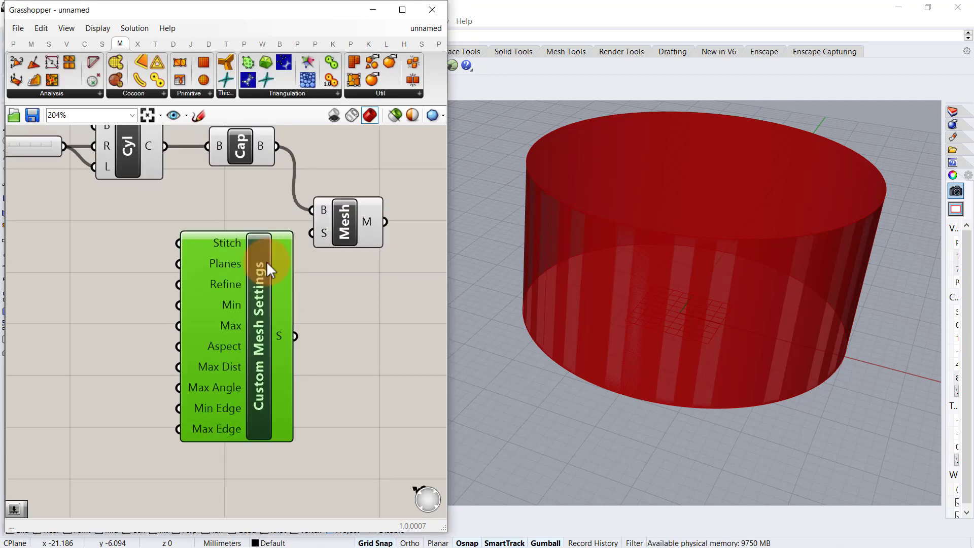
{"action": "left_click_drag", "start_coordinate": [292, 325], "coordinate": [300, 246]}
- Create a number slider with the value 0.2 and connect it to the Min Edge input of Custom Mesh Settings
{"action": "right_click_drag", "start_coordinate": [206, 296], "coordinate": [199, 237]}
{"action": "scroll", "coordinate": [223, 264], "scroll_direction": "up", "scroll_amount": 1}
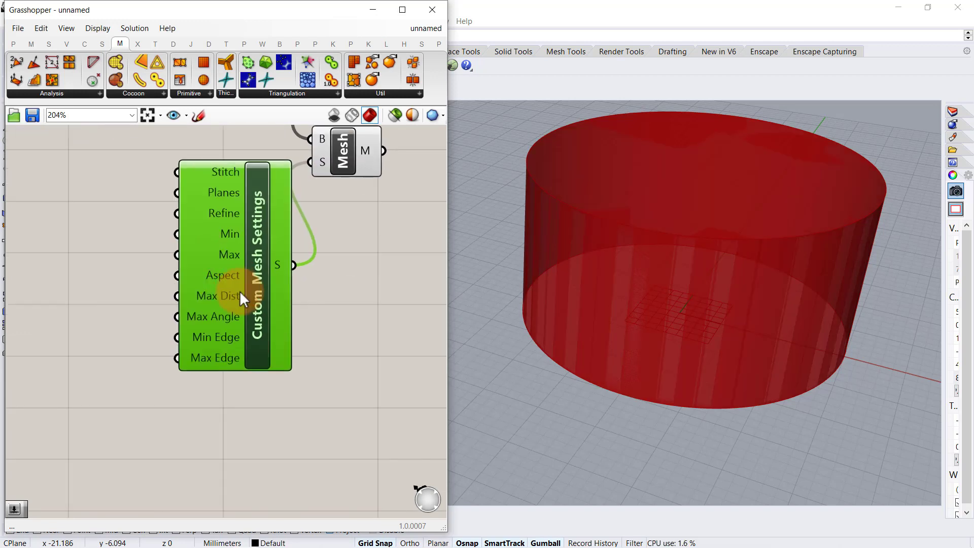
{"action": "left_click_drag", "start_coordinate": [240, 290], "coordinate": [216, 295]}
{"action": "left_click", "coordinate": [87, 303]}
{"action": "scroll", "coordinate": [67, 303], "scroll_direction": "up", "scroll_amount": 2}
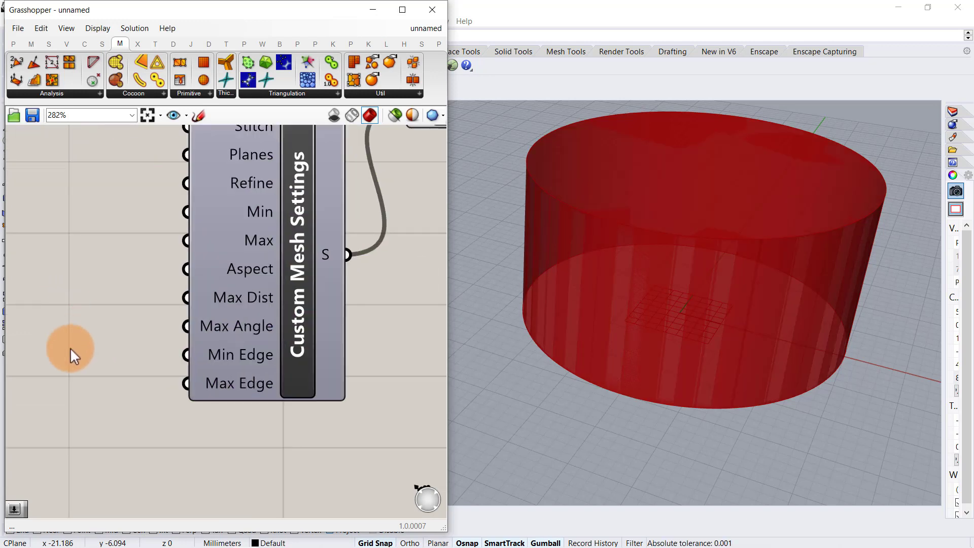
{"action": "double_click", "coordinate": [71, 348]}
{"action": "type", "text": ".22"}
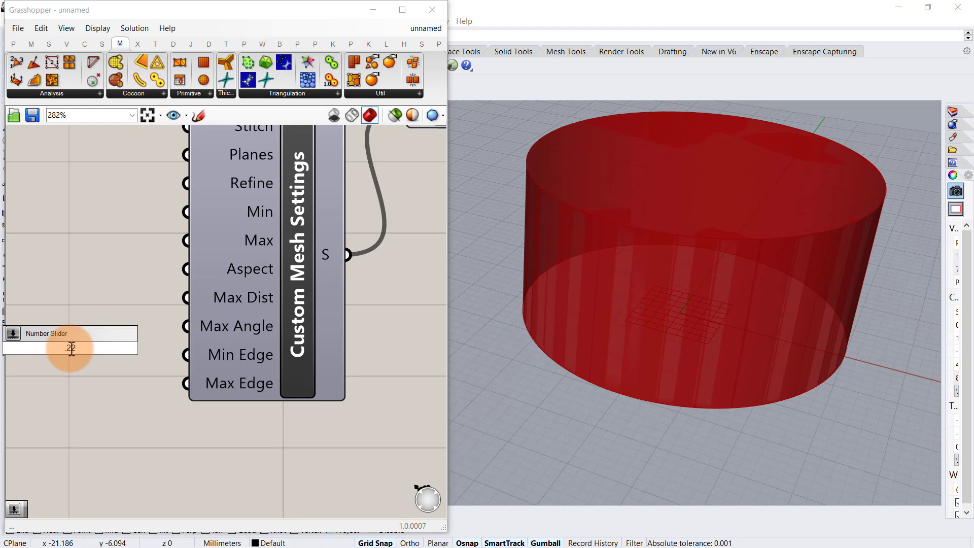
{"action": "key", "text": "Return"}
{"action": "right_click_drag", "start_coordinate": [205, 352], "coordinate": [285, 309]}
{"action": "left_click_drag", "start_coordinate": [284, 309], "coordinate": [217, 317]}
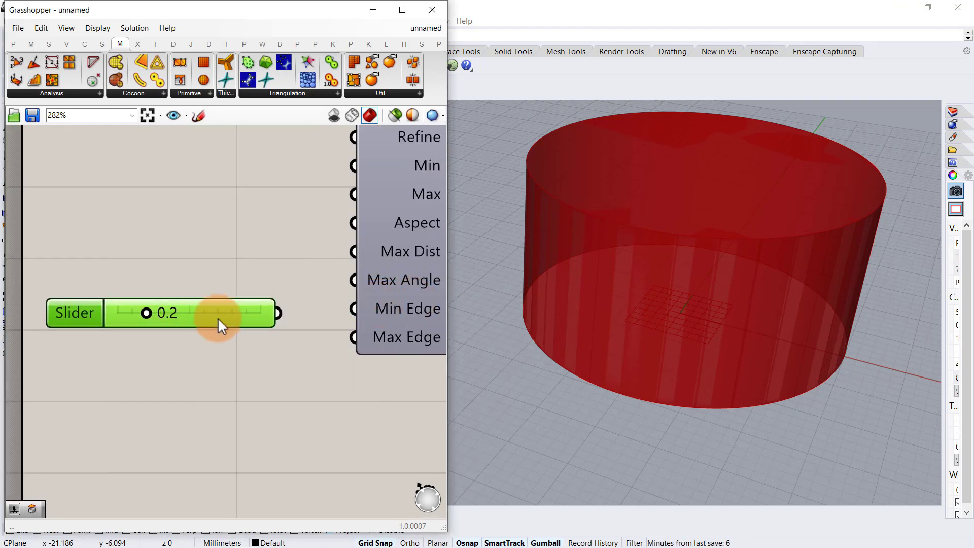
{"action": "left_click_drag", "start_coordinate": [337, 316], "coordinate": [339, 316]}
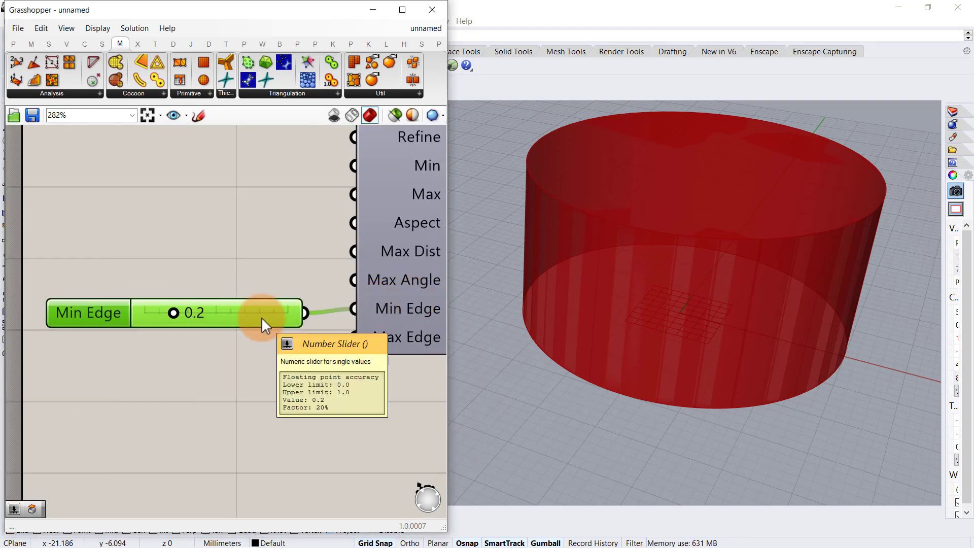
- Duplicate the Min Edge slider, set the copy to 0.4 and connect it to the Max Edge input
{"action": "key", "text": "ctrl+c"}
{"action": "key", "text": "ctrl+v"}
{"action": "left_click_drag", "start_coordinate": [244, 337], "coordinate": [233, 371]}
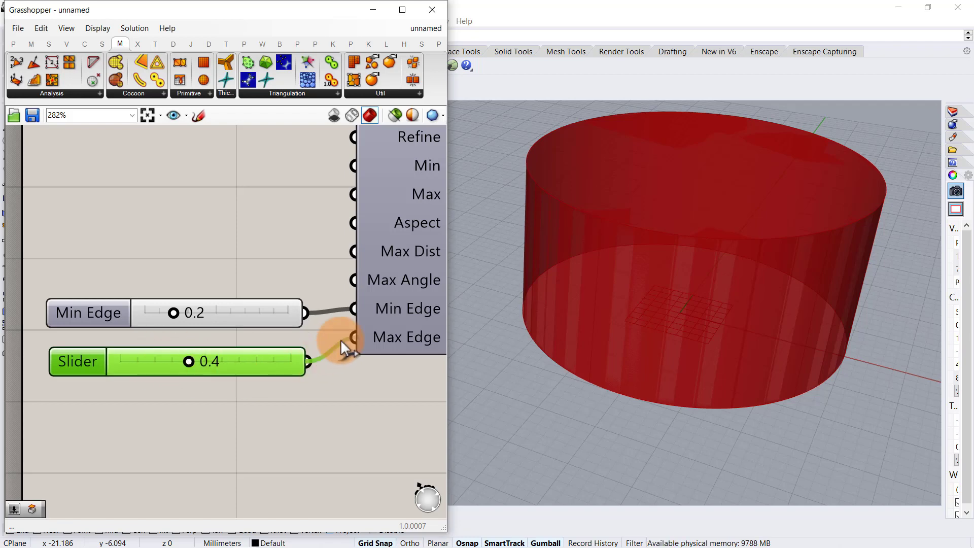
{"action": "left_click_drag", "start_coordinate": [340, 339], "coordinate": [351, 337]}
- Turn off the preview of all components except Mesh Brep
{"action": "scroll", "coordinate": [257, 278], "scroll_direction": "down", "scroll_amount": 5}
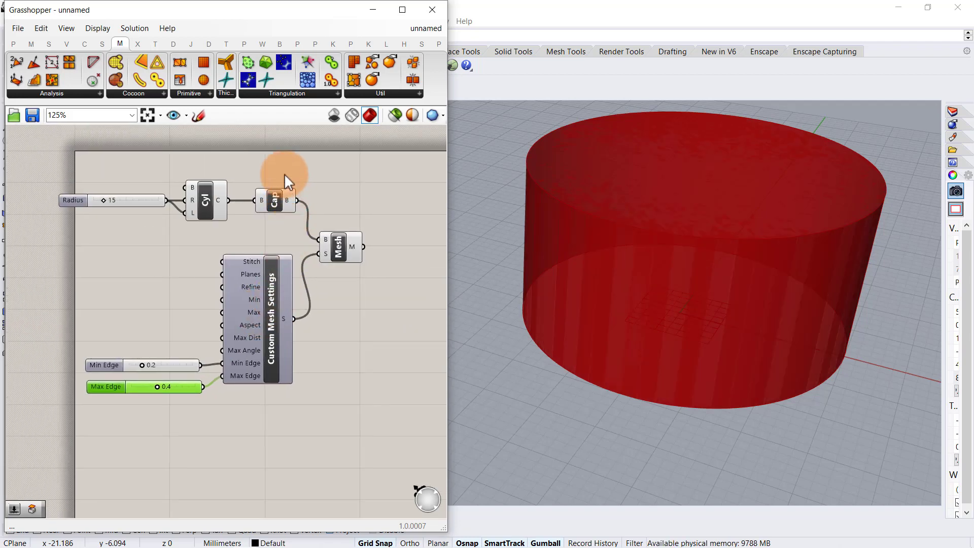
{"action": "left_click_drag", "start_coordinate": [284, 173], "coordinate": [61, 431]}
{"action": "middle_click", "coordinate": [135, 412]}
{"action": "left_click", "coordinate": [166, 379]}
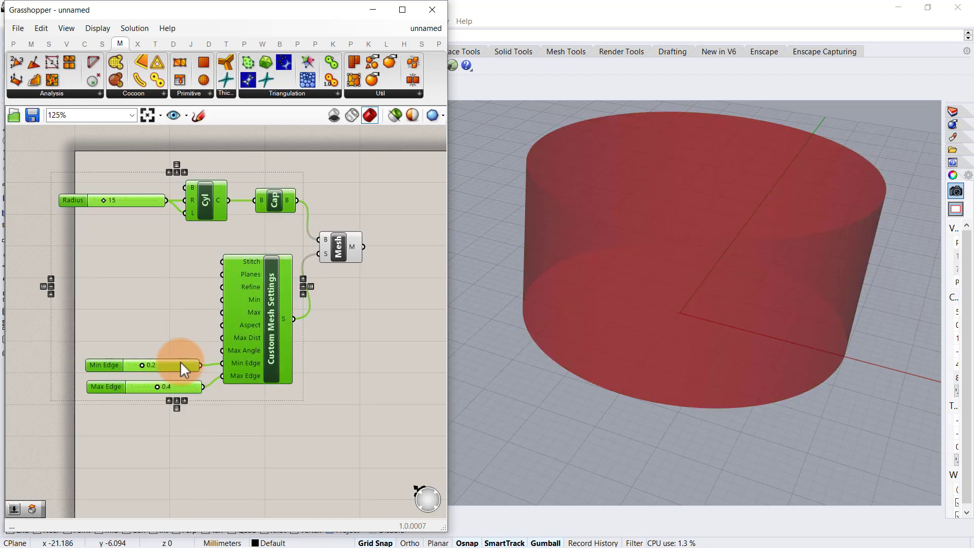
- Add a Mesh WeldVertices component and connect the Mesh Brep output to its M input
{"action": "scroll", "coordinate": [194, 299], "scroll_direction": "up", "scroll_amount": 6}
{"action": "left_click", "coordinate": [175, 316]}
{"action": "left_click", "coordinate": [281, 308]}
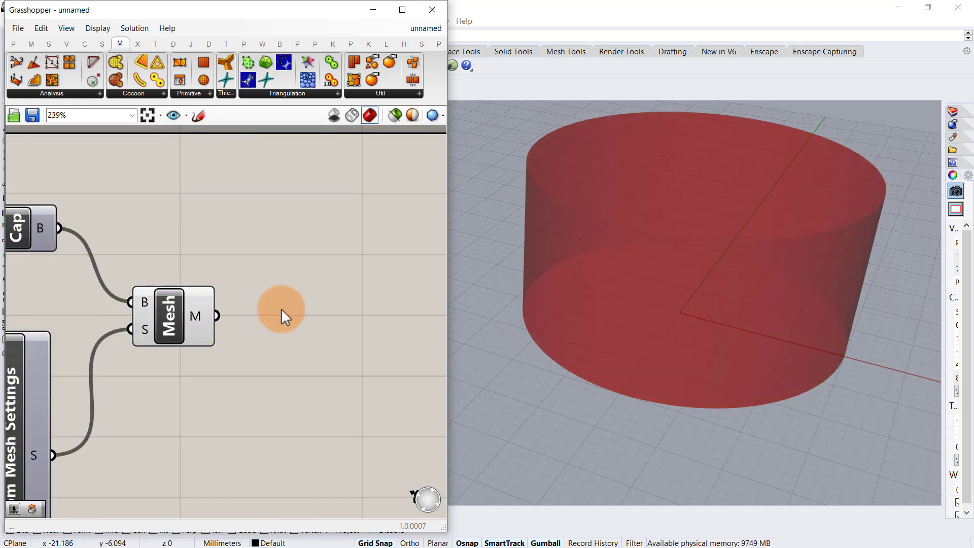
{"action": "double_click", "coordinate": [281, 308]}
{"action": "type", "text": "weld"}
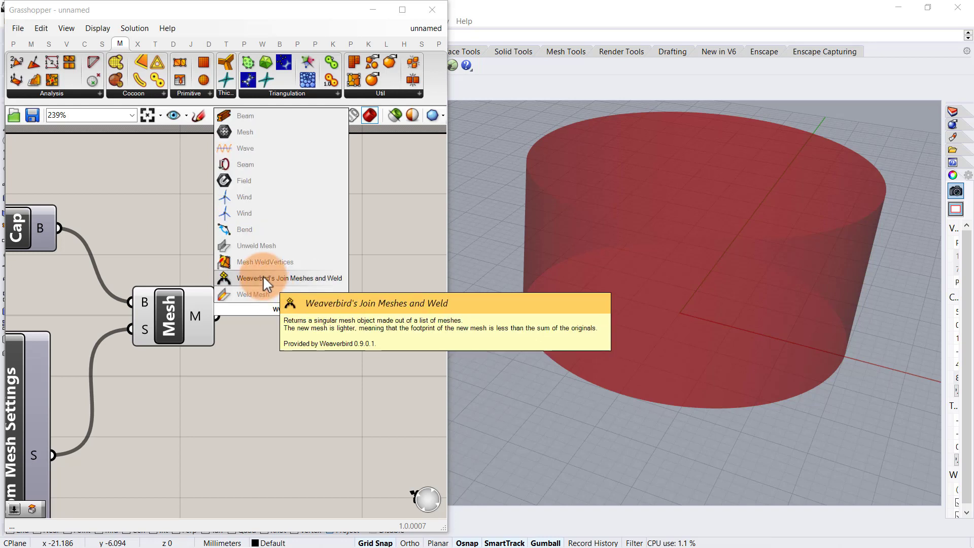
{"action": "left_click", "coordinate": [284, 262]}
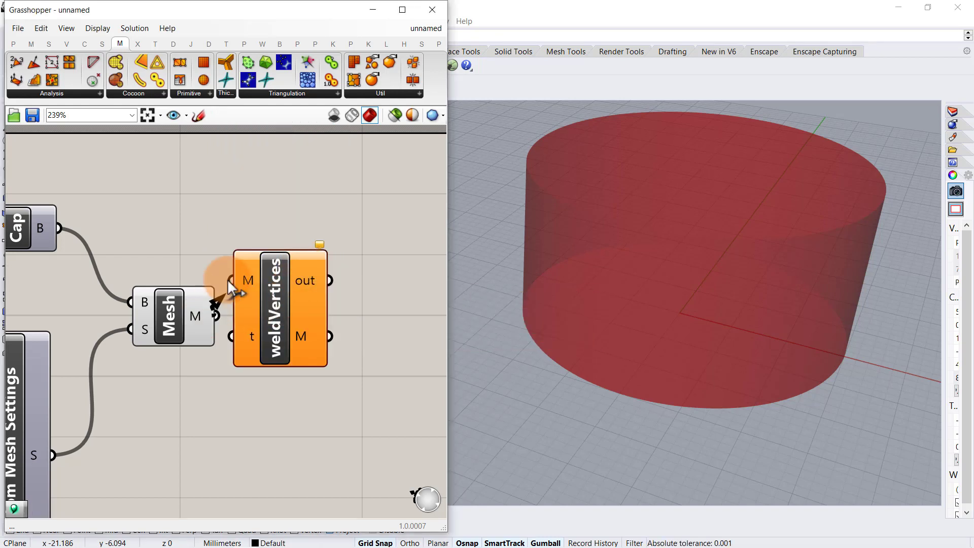
{"action": "left_click_drag", "start_coordinate": [228, 280], "coordinate": [230, 281]}
{"action": "left_click_drag", "start_coordinate": [277, 299], "coordinate": [297, 323]}
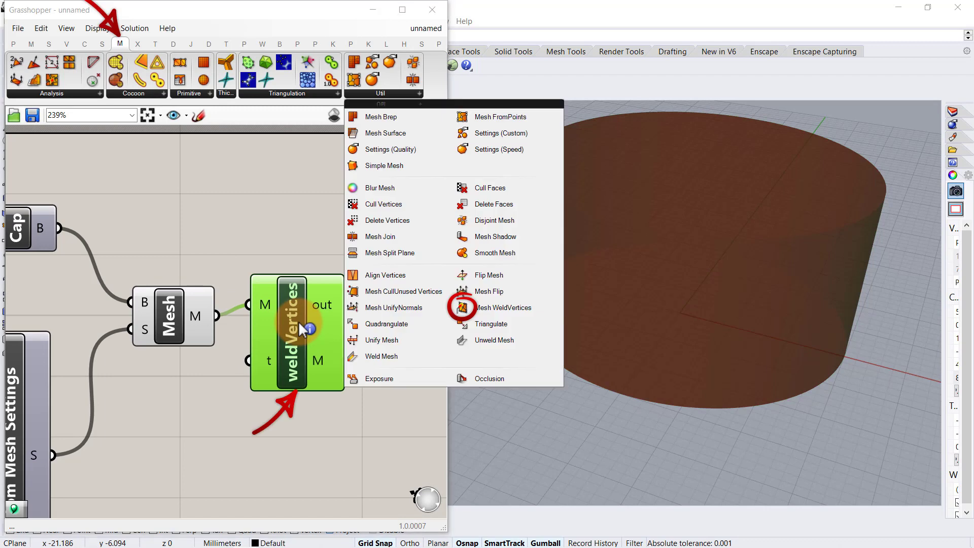
{"action": "left_click", "coordinate": [273, 245]}
- Add a Weaverbird's Laplacian Smoothing component and connect the Mesh WeldVertices M output to its M input
{"action": "right_click_drag", "start_coordinate": [319, 277], "coordinate": [193, 245]}
{"action": "scroll", "coordinate": [192, 244], "scroll_direction": "down", "scroll_amount": 1}
{"action": "left_click_drag", "start_coordinate": [202, 287], "coordinate": [202, 312]}
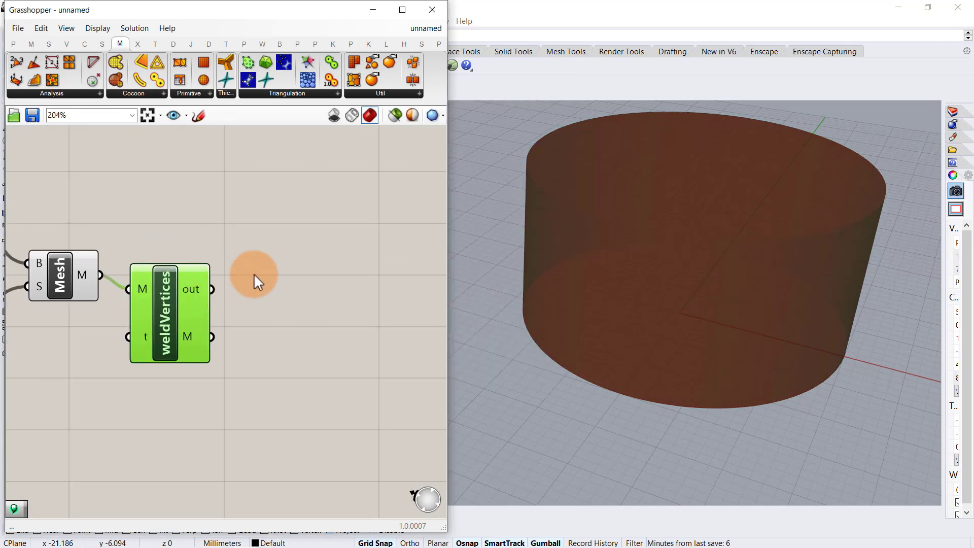
{"action": "left_click", "coordinate": [254, 274]}
{"action": "double_click", "coordinate": [266, 283]}
{"action": "type", "text": "w"}
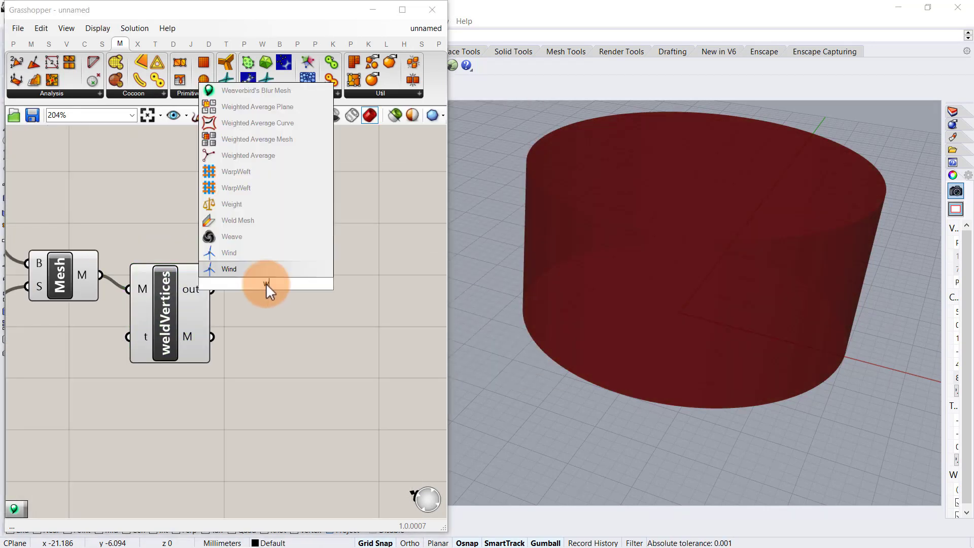
{"action": "type", "text": "bl"}
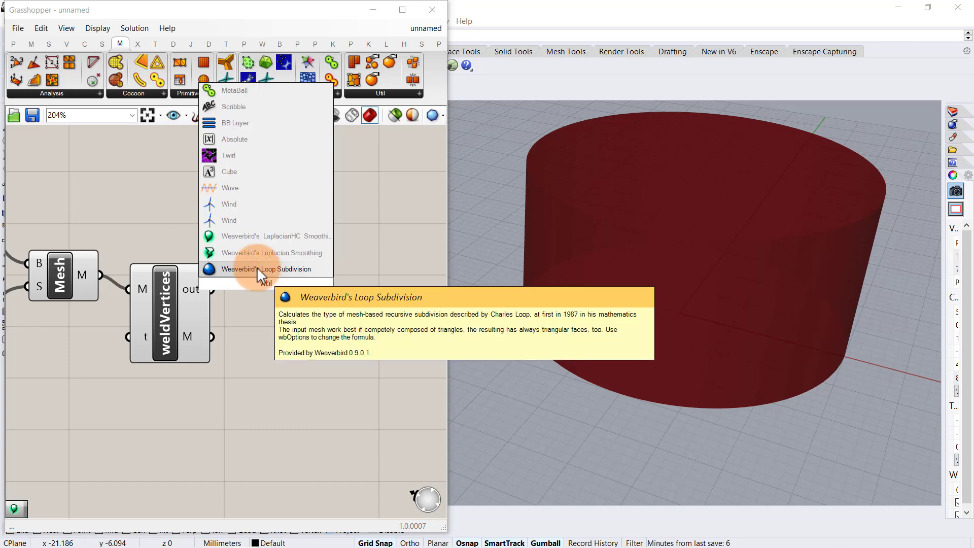
{"action": "left_click", "coordinate": [287, 252]}
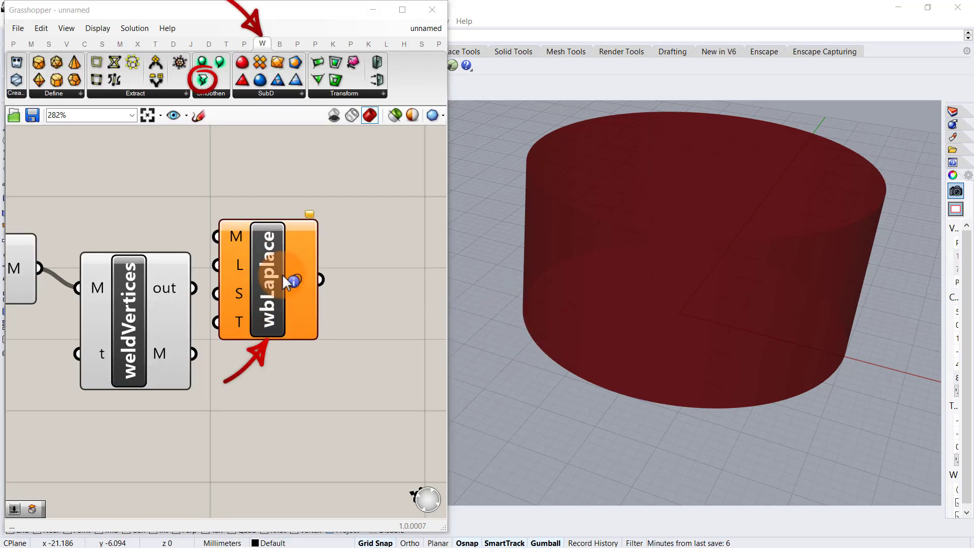
{"action": "left_click_drag", "start_coordinate": [253, 278], "coordinate": [281, 321]}
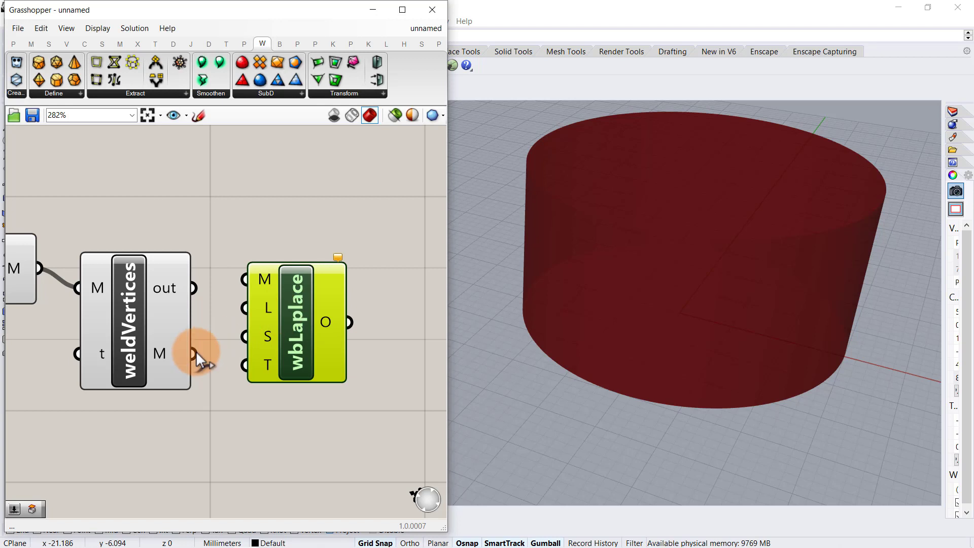
{"action": "left_click_drag", "start_coordinate": [195, 352], "coordinate": [244, 279]}
{"action": "left_click_drag", "start_coordinate": [281, 306], "coordinate": [312, 349]}
- Add a Mesh UnifyNormals component and connect the Laplacian Smoothing output to its M input
{"action": "scroll", "coordinate": [332, 274], "scroll_direction": "down", "scroll_amount": 2}
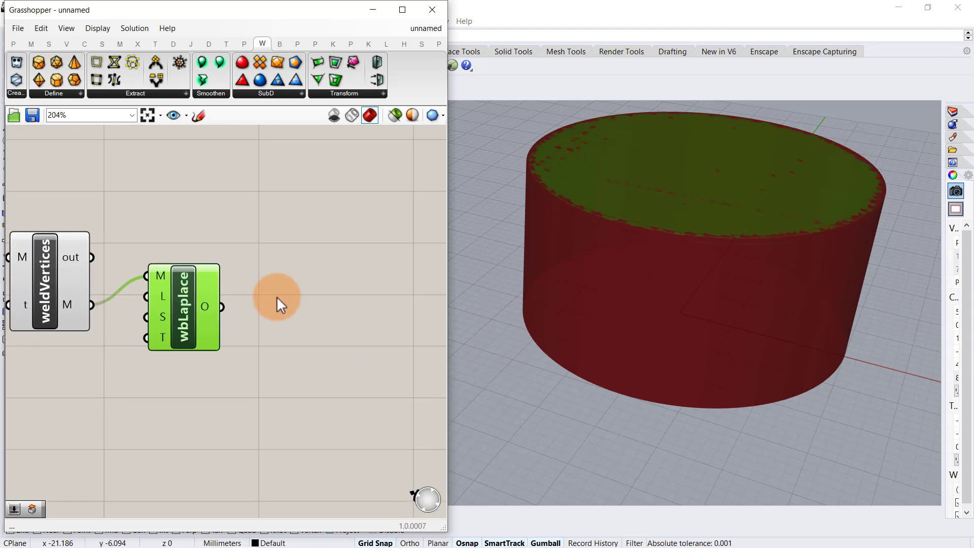
{"action": "double_click", "coordinate": [278, 305]}
{"action": "type", "text": "uni"}
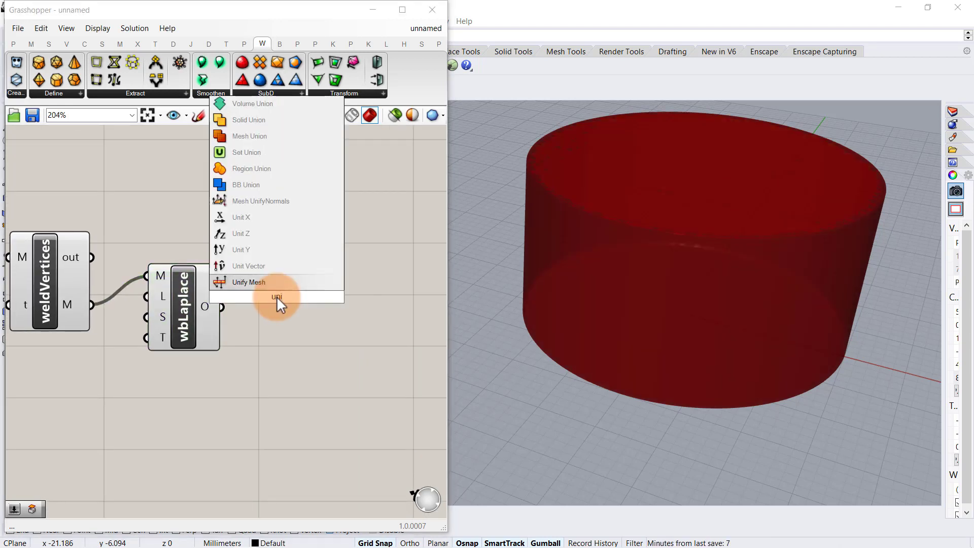
{"action": "left_click", "coordinate": [259, 200]}
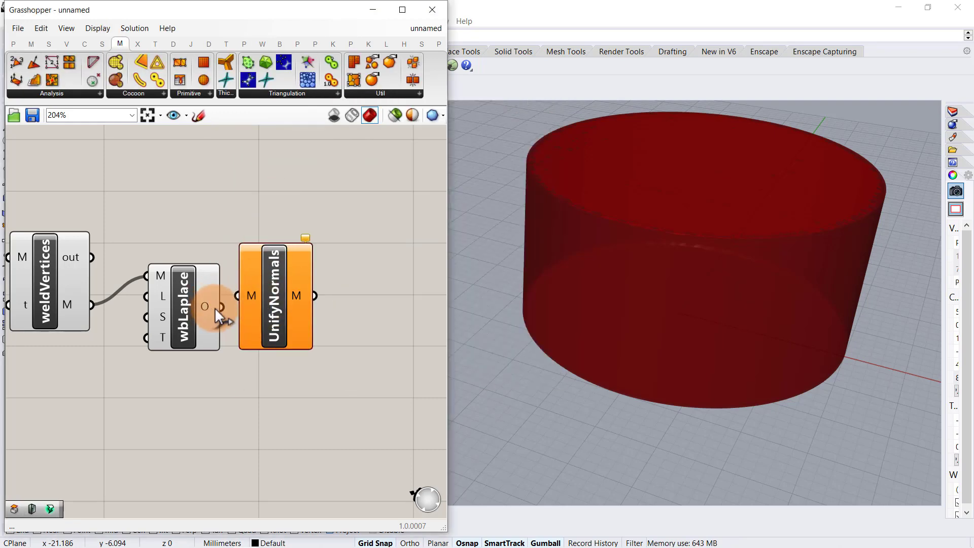
{"action": "left_click_drag", "start_coordinate": [218, 307], "coordinate": [237, 295]}
{"action": "left_click_drag", "start_coordinate": [275, 305], "coordinate": [292, 325]}
{"action": "left_click", "coordinate": [353, 299]}
- Add a Deconstruct Mesh component and connect the Mesh UnifyNormals output to its M input
{"action": "right_click_drag", "start_coordinate": [353, 299], "coordinate": [299, 315]}
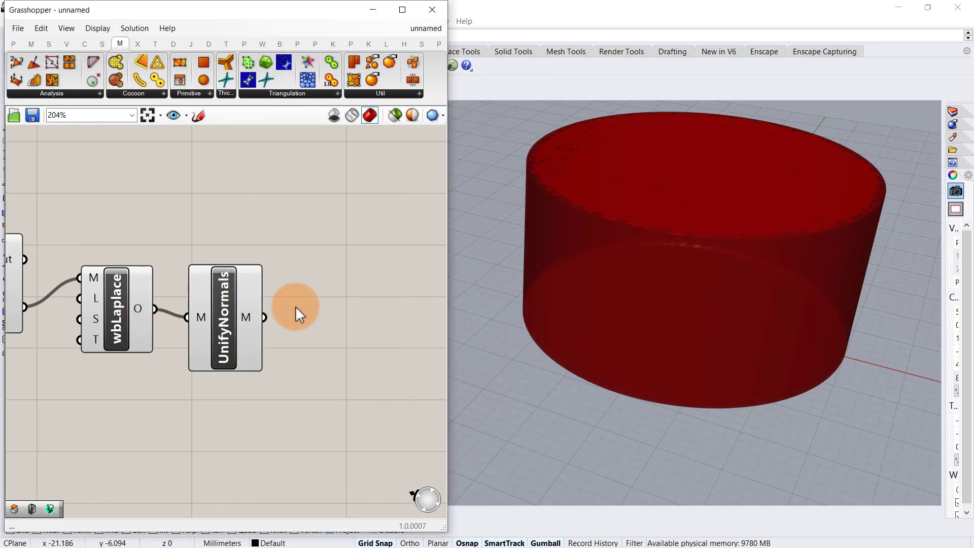
{"action": "double_click", "coordinate": [296, 306]}
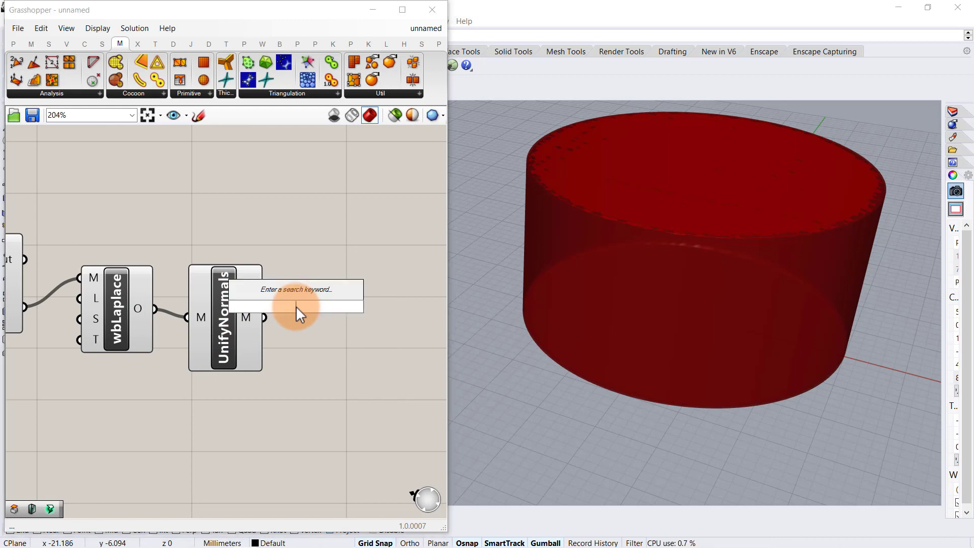
{"action": "type", "text": "decon"}
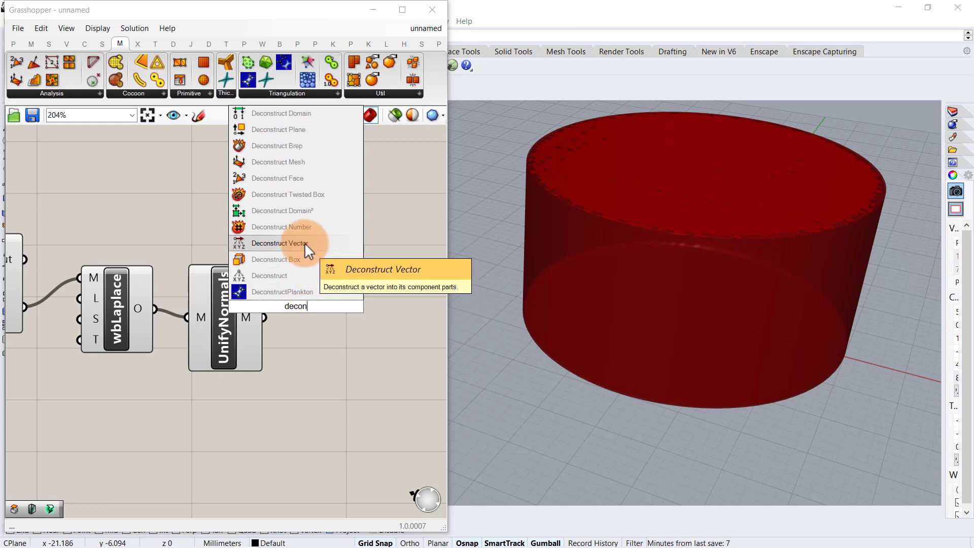
{"action": "left_click", "coordinate": [282, 161]}
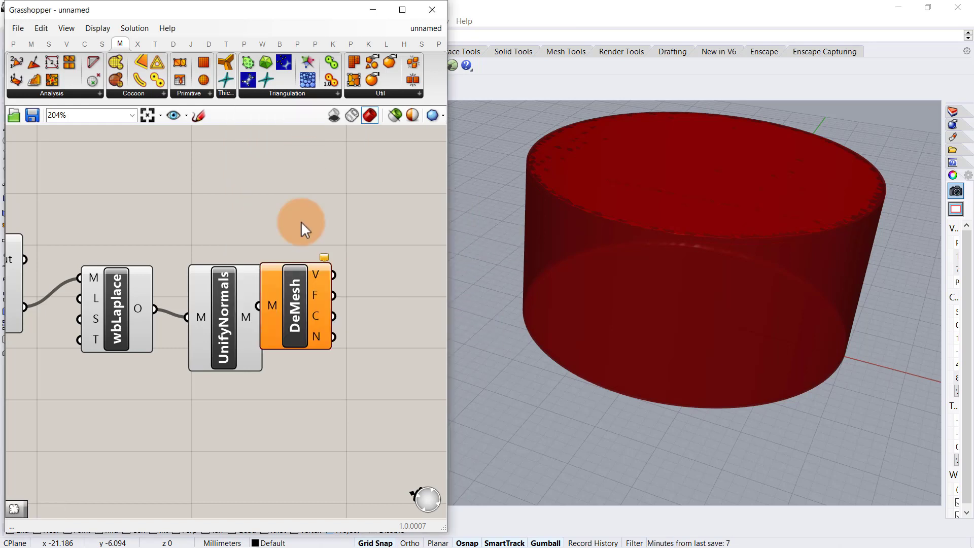
{"action": "left_click_drag", "start_coordinate": [288, 303], "coordinate": [328, 317]}
{"action": "left_click_drag", "start_coordinate": [264, 318], "coordinate": [298, 319]}
{"action": "left_click", "coordinate": [267, 227]}
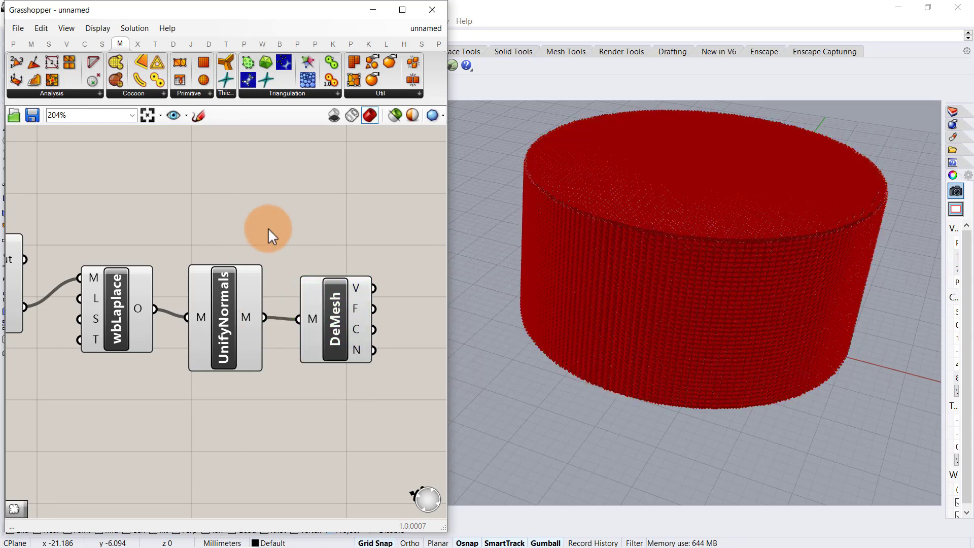
- Turn off the preview of the Mesh Brep, Mesh WeldVertices, Laplacian Smoothing and Mesh UnifyNormals components
{"action": "scroll", "coordinate": [246, 229], "scroll_direction": "down", "scroll_amount": 5}
{"action": "left_click_drag", "start_coordinate": [285, 215], "coordinate": [153, 323]}
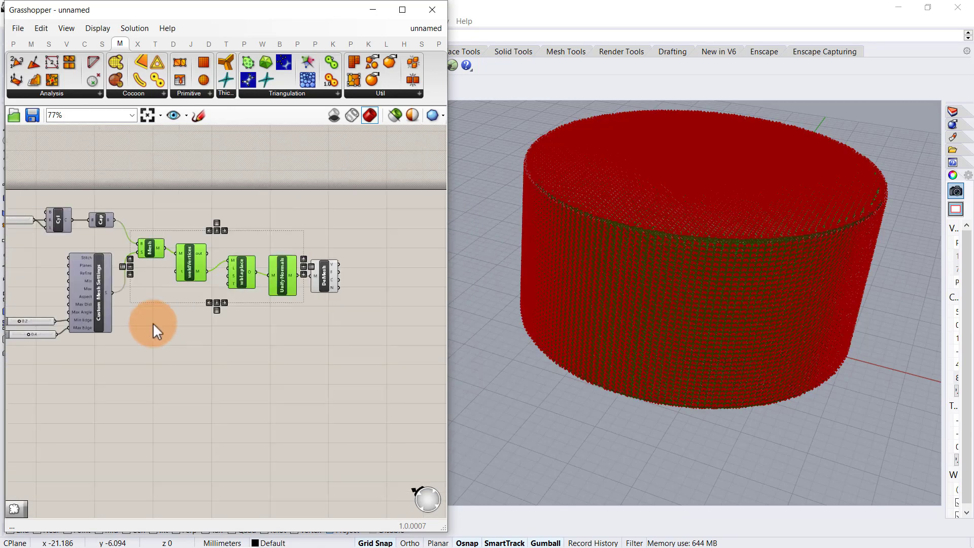
{"action": "middle_click", "coordinate": [154, 323]}
{"action": "left_click", "coordinate": [193, 291]}
{"action": "left_click", "coordinate": [270, 358]}
- Create a number slider with the value 25 and connect it to the L input of Laplacian Smoothing
{"action": "scroll", "coordinate": [320, 289], "scroll_direction": "up", "scroll_amount": 5}
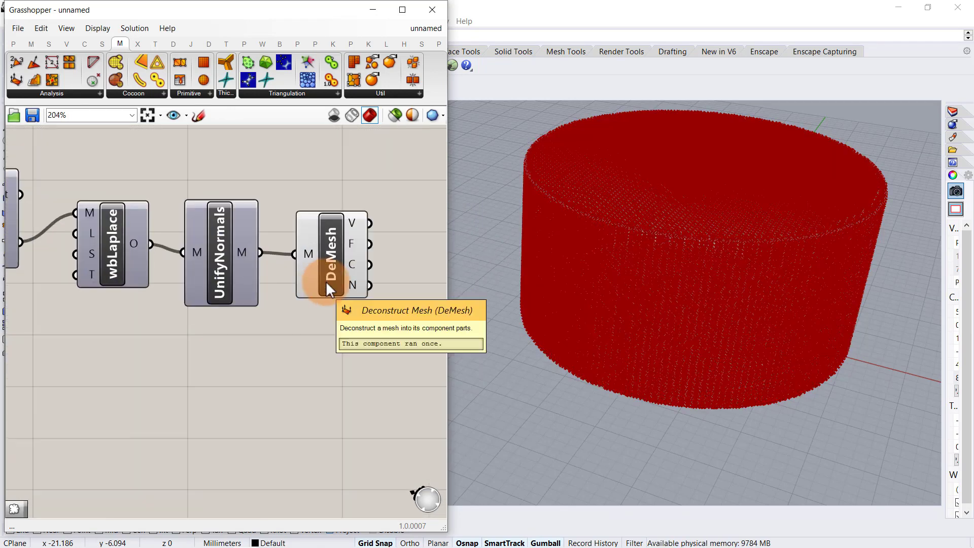
{"action": "right_click_drag", "start_coordinate": [274, 257], "coordinate": [324, 294]}
{"action": "scroll", "coordinate": [234, 295], "scroll_direction": "down", "scroll_amount": 2}
{"action": "right_click_drag", "start_coordinate": [103, 283], "coordinate": [212, 272]}
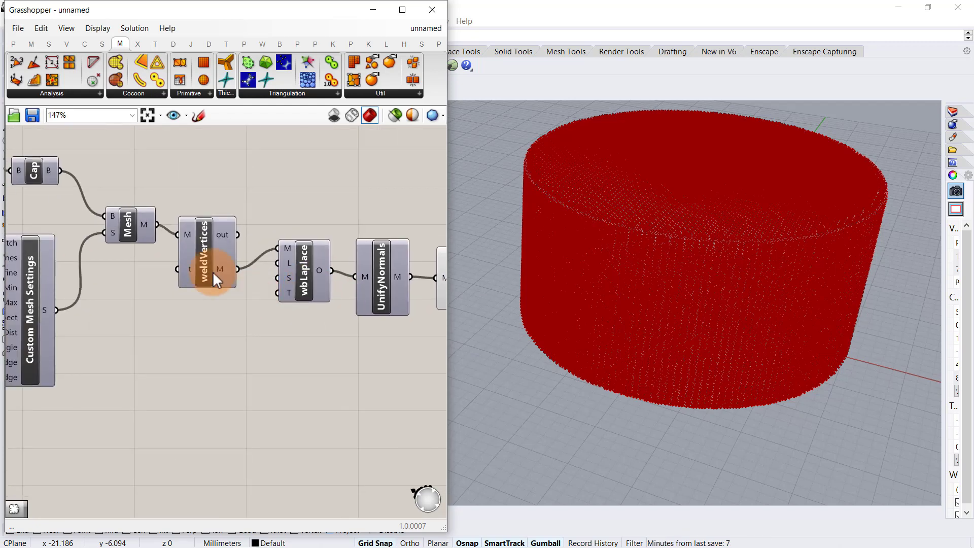
{"action": "scroll", "coordinate": [166, 251], "scroll_direction": "up", "scroll_amount": 1}
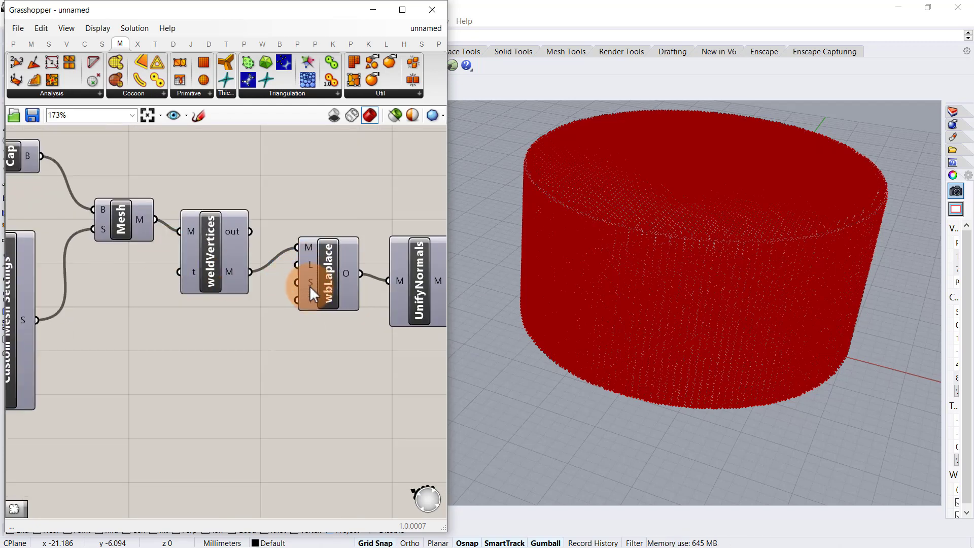
{"action": "left_click", "coordinate": [314, 269]}
{"action": "left_click", "coordinate": [258, 355]}
{"action": "scroll", "coordinate": [173, 352], "scroll_direction": "up", "scroll_amount": 2}
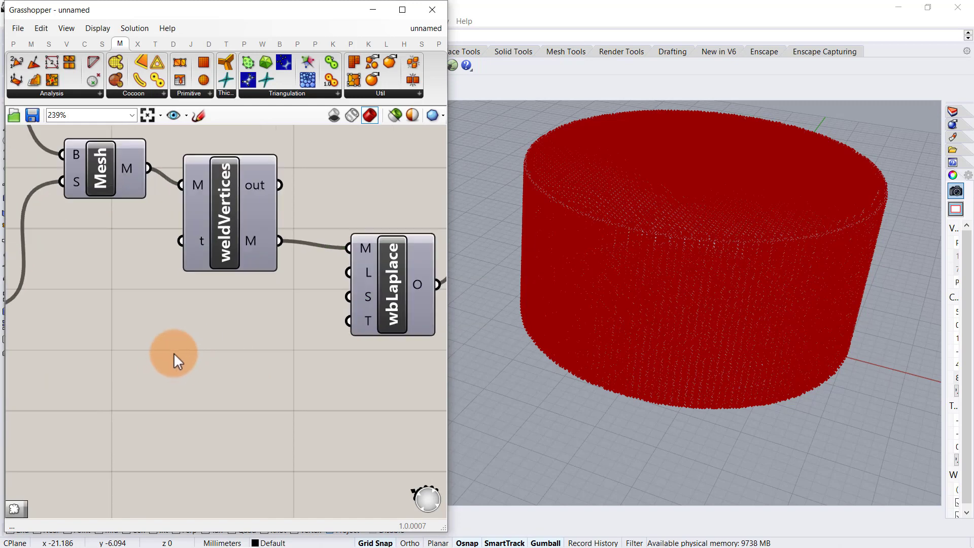
{"action": "double_click", "coordinate": [156, 354]}
{"action": "type", "text": "25"}
{"action": "key", "text": "Return"}
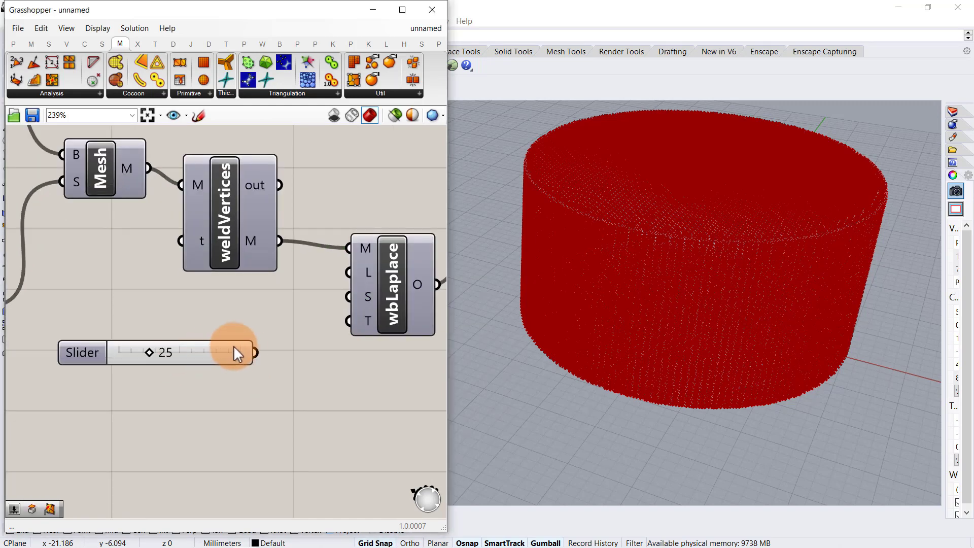
{"action": "left_click_drag", "start_coordinate": [260, 355], "coordinate": [316, 290]}
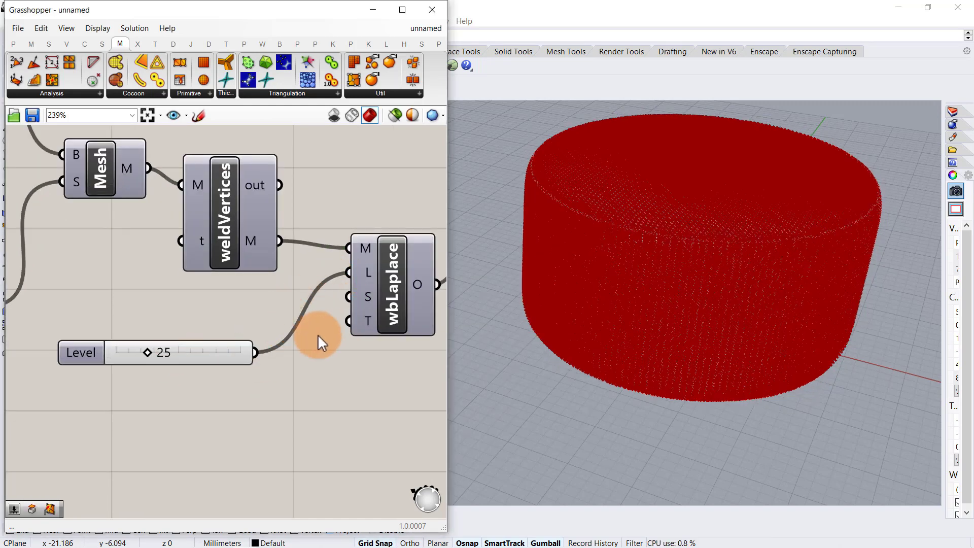
- View the rounded cylinder from the side and raise the smoothing Level slider's value
{"action": "left_click", "coordinate": [693, 269]}
{"action": "right_click_drag", "start_coordinate": [693, 269], "coordinate": [685, 224]}
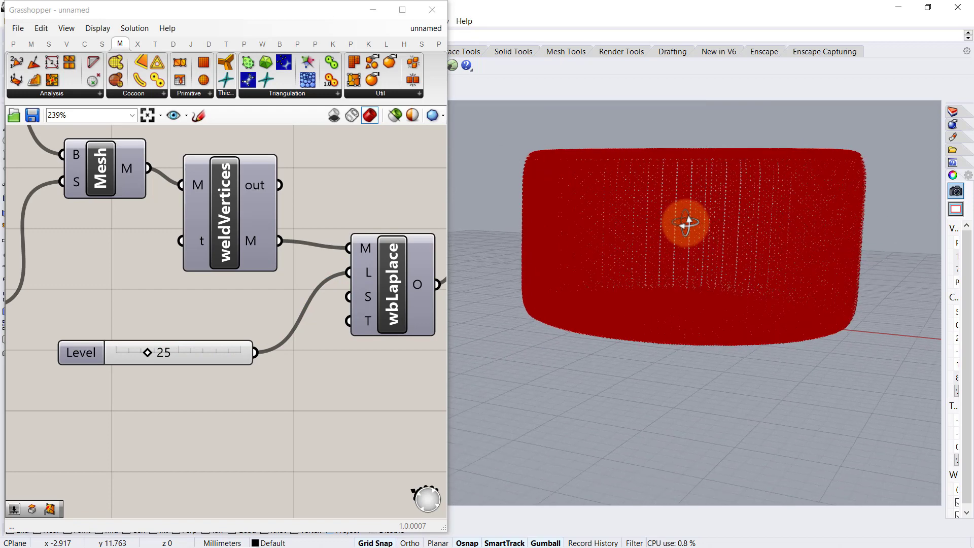
{"action": "left_click", "coordinate": [148, 354]}
{"action": "left_click_drag", "start_coordinate": [160, 353], "coordinate": [205, 354]}
- Add a Move component and connect the Deconstruct Mesh V output to its G input
{"action": "scroll", "coordinate": [338, 286], "scroll_direction": "down", "scroll_amount": 2}
{"action": "right_click_drag", "start_coordinate": [338, 286], "coordinate": [281, 280]}
{"action": "scroll", "coordinate": [281, 279], "scroll_direction": "down", "scroll_amount": 3}
{"action": "right_click_drag", "start_coordinate": [353, 268], "coordinate": [229, 282]}
{"action": "scroll", "coordinate": [229, 282], "scroll_direction": "up", "scroll_amount": 3}
{"action": "left_click_drag", "start_coordinate": [211, 314], "coordinate": [201, 311]}
{"action": "left_click", "coordinate": [255, 330]}
{"action": "scroll", "coordinate": [290, 283], "scroll_direction": "up", "scroll_amount": 1}
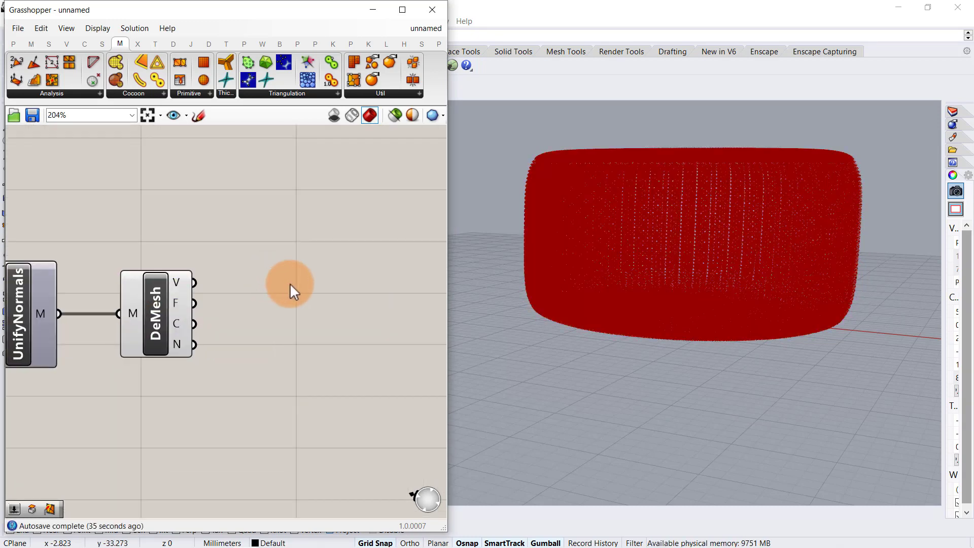
{"action": "double_click", "coordinate": [309, 286]}
{"action": "type", "text": "mov"}
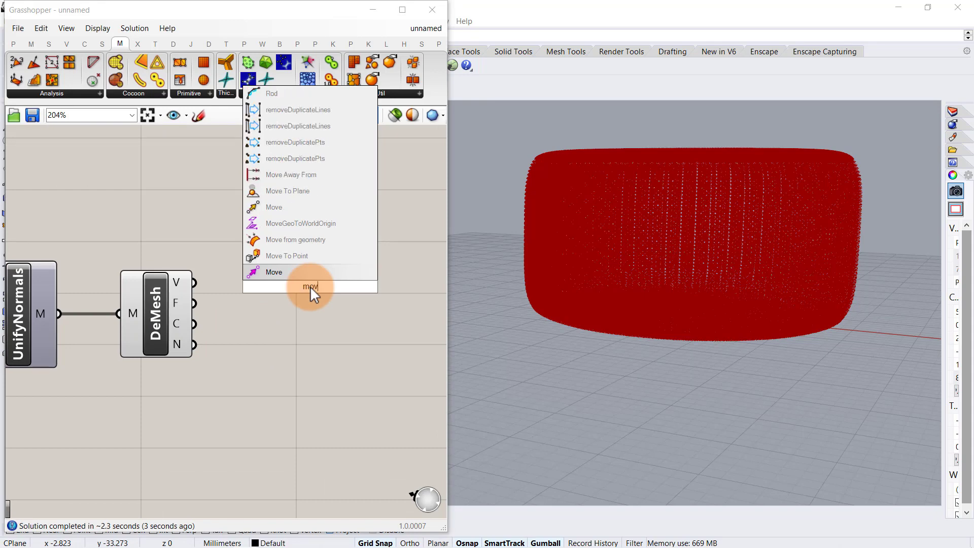
{"action": "left_click", "coordinate": [264, 210]}
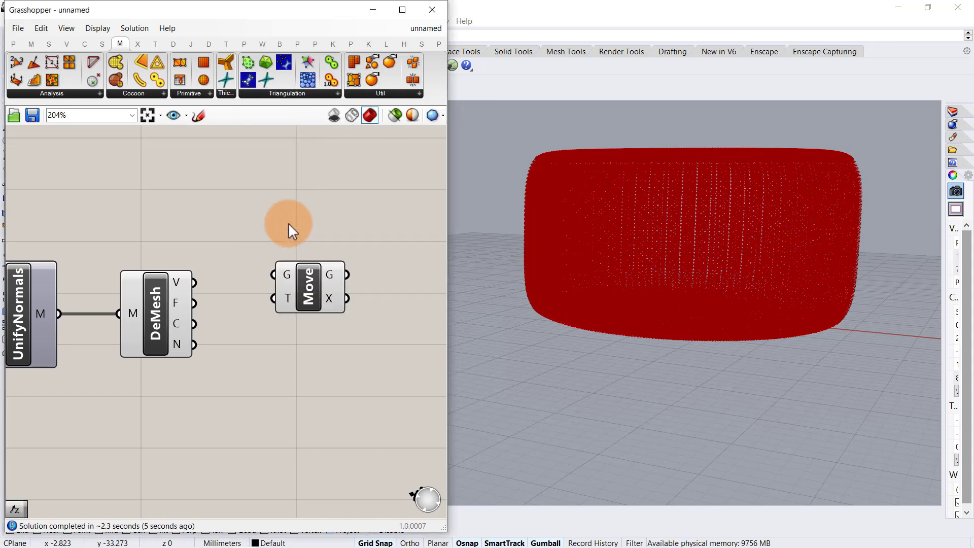
{"action": "scroll", "coordinate": [269, 275], "scroll_direction": "down", "scroll_amount": 3}
{"action": "left_click_drag", "start_coordinate": [277, 275], "coordinate": [349, 285]}
{"action": "scroll", "coordinate": [196, 334], "scroll_direction": "up", "scroll_amount": 4}
- Add a SimplexNoise component below Deconstruct Mesh and connect the V output to its Pt input
{"action": "left_click", "coordinate": [208, 325]}
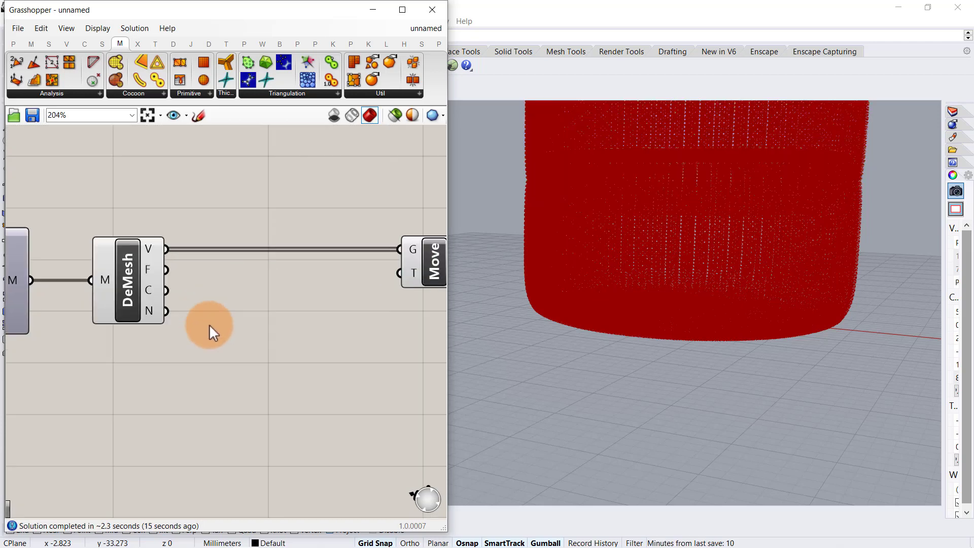
{"action": "double_click", "coordinate": [209, 325]}
{"action": "type", "text": "simpl"}
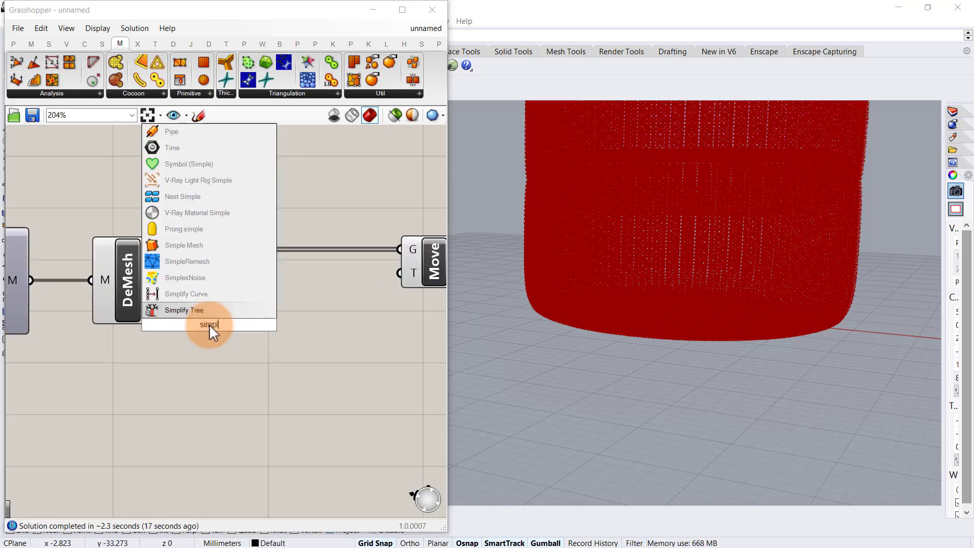
{"action": "left_click", "coordinate": [217, 277]}
{"action": "left_click_drag", "start_coordinate": [216, 330], "coordinate": [227, 350]}
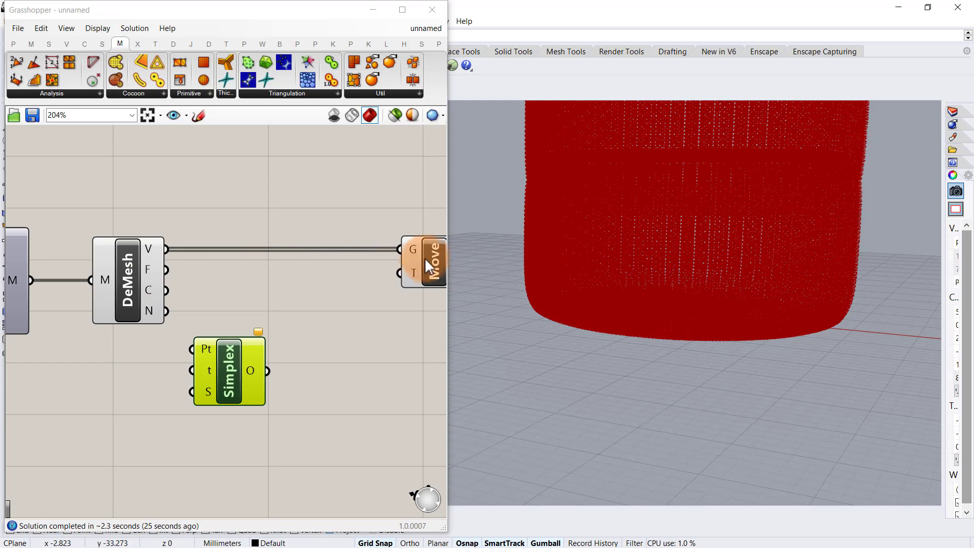
{"action": "left_click", "coordinate": [435, 270], "text": "ctrl+alt"}
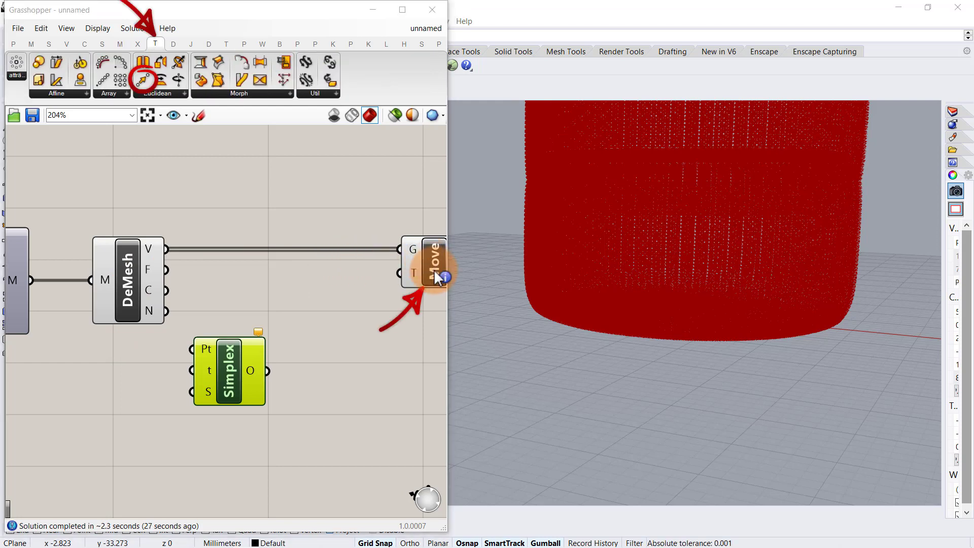
{"action": "left_click", "coordinate": [239, 375], "text": "ctrl+alt"}
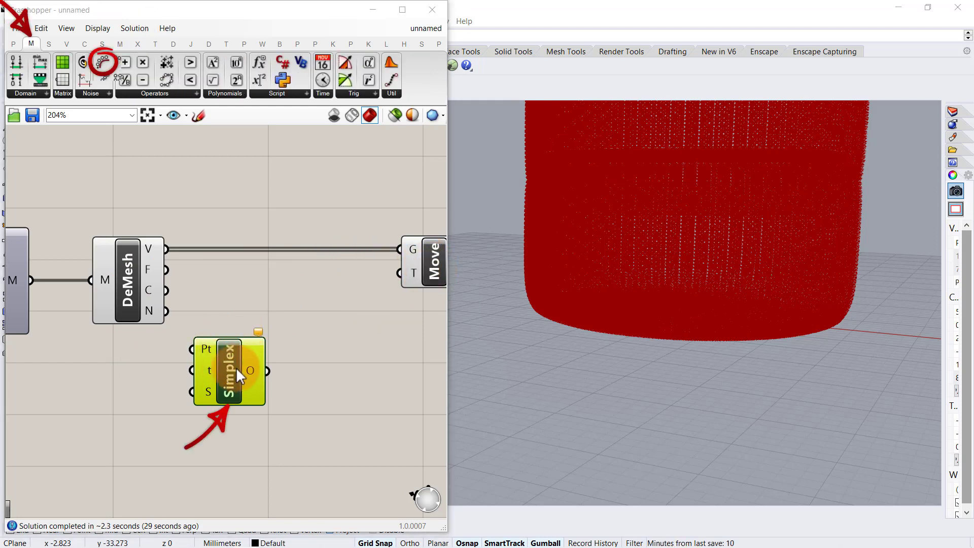
{"action": "left_click_drag", "start_coordinate": [228, 367], "coordinate": [236, 373]}
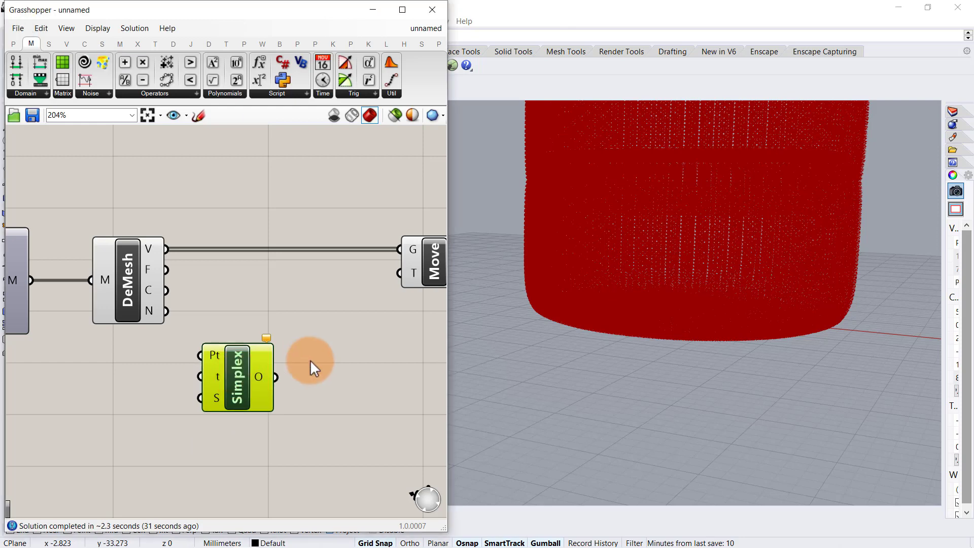
{"action": "left_click", "coordinate": [310, 361]}
{"action": "left_click_drag", "start_coordinate": [166, 250], "coordinate": [200, 355]}
- Create a number slider with the value 6.50 and connect it to the t input of SimplexNoise
{"action": "right_click_drag", "start_coordinate": [153, 365], "coordinate": [233, 330]}
{"action": "scroll", "coordinate": [183, 344], "scroll_direction": "up", "scroll_amount": 3}
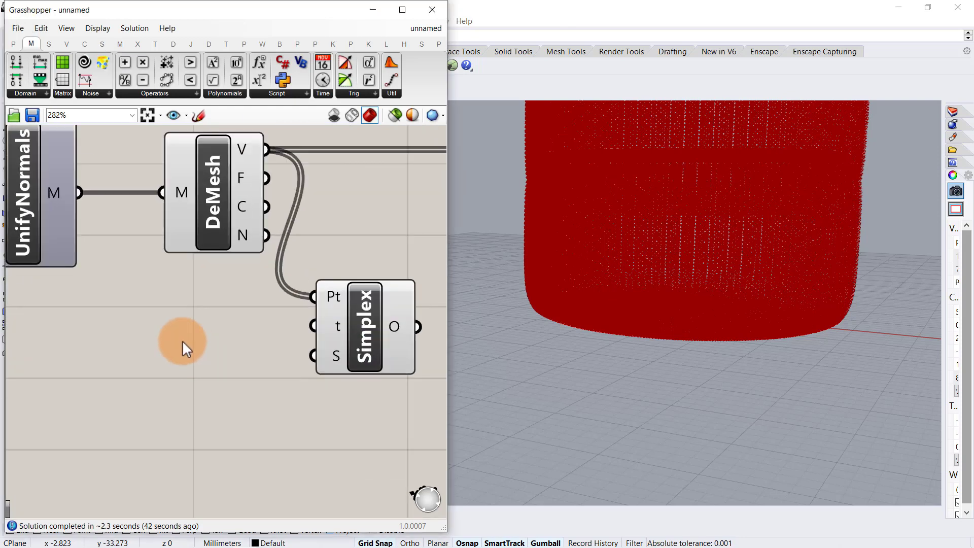
{"action": "double_click", "coordinate": [182, 340]}
{"action": "type", "text": "6.50"}
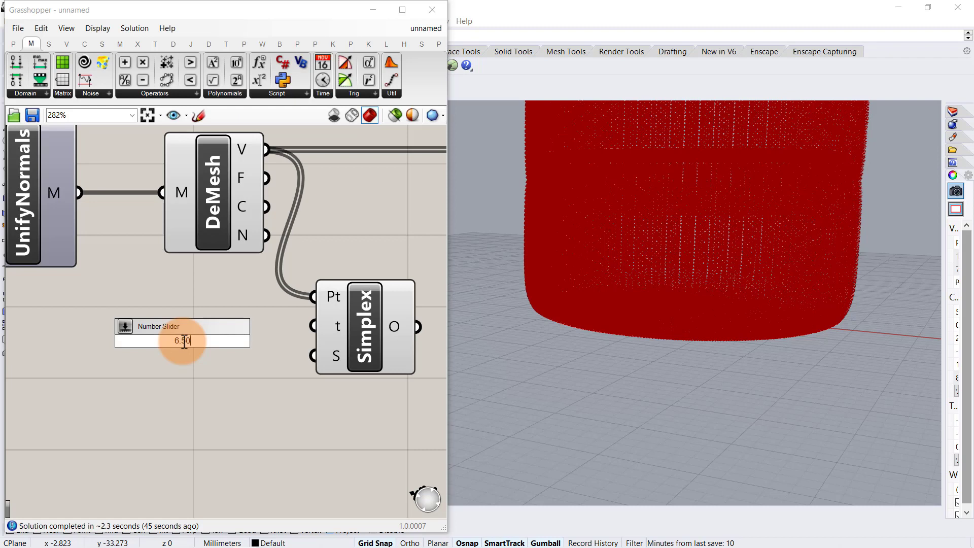
{"action": "key", "text": "Return"}
{"action": "left_click_drag", "start_coordinate": [299, 341], "coordinate": [384, 336]}
{"action": "left_click", "coordinate": [134, 424]}
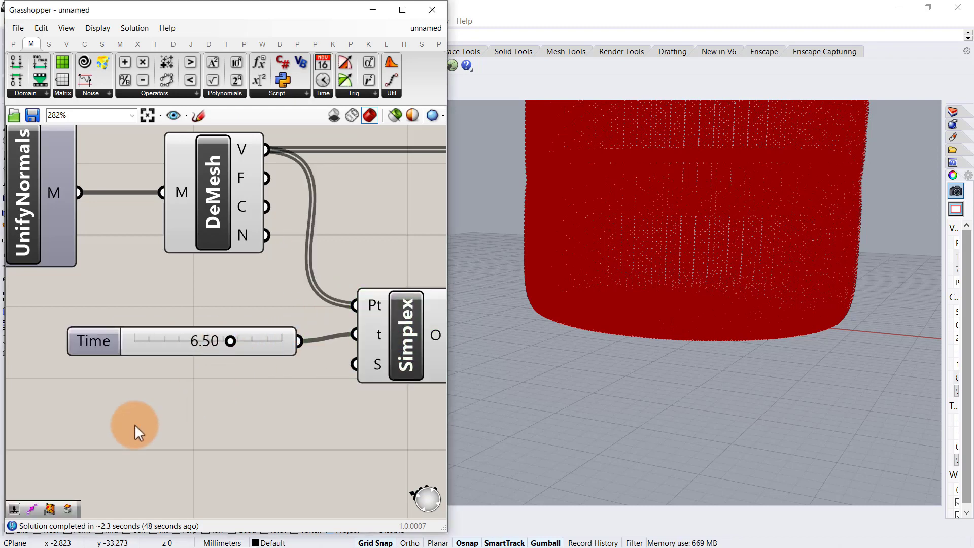
- Add a number slider ranging from 0 to 0.50 below the Time slider
{"action": "double_click", "coordinate": [157, 407]}
{"action": "type", "text": "0"}
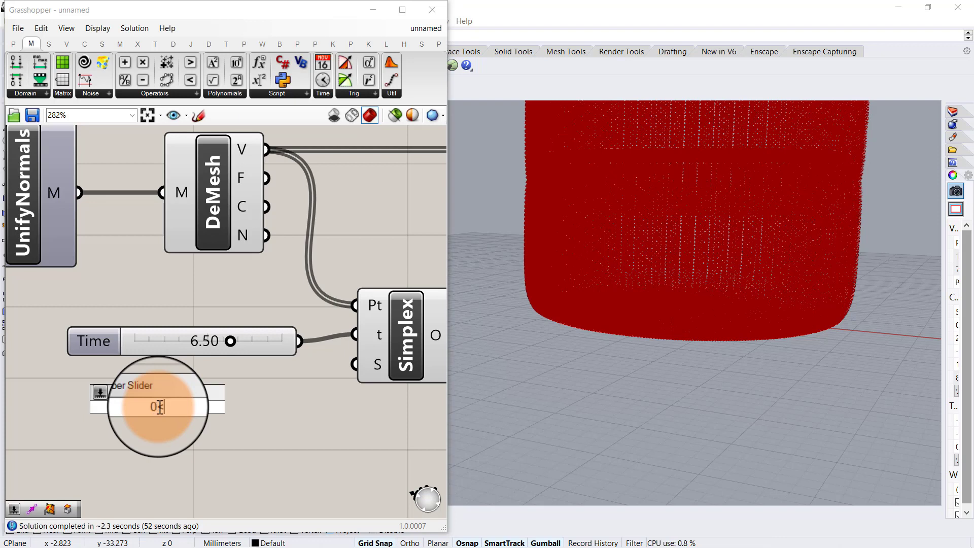
{"action": "type", "text": "<"}
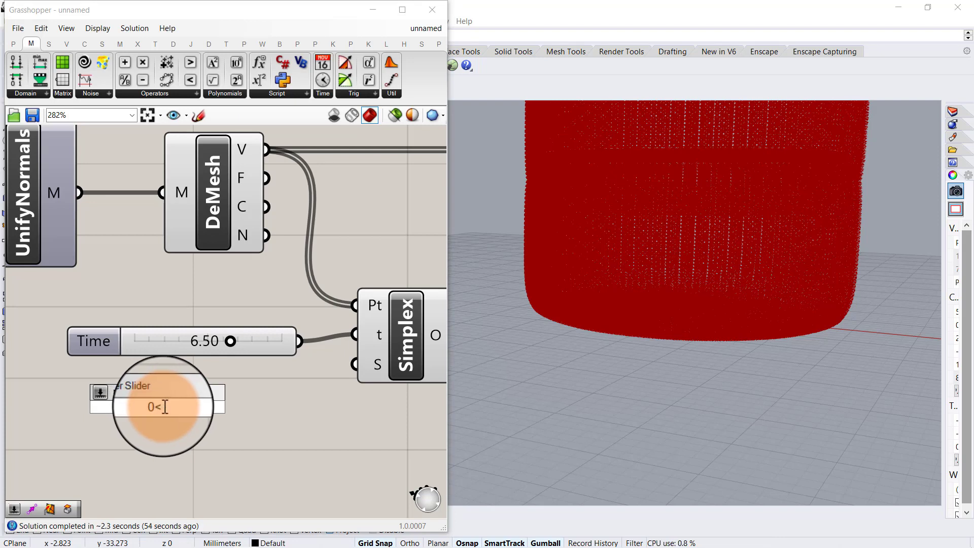
{"action": "type", "text": "0.5"}
{"action": "key", "text": "Return"}
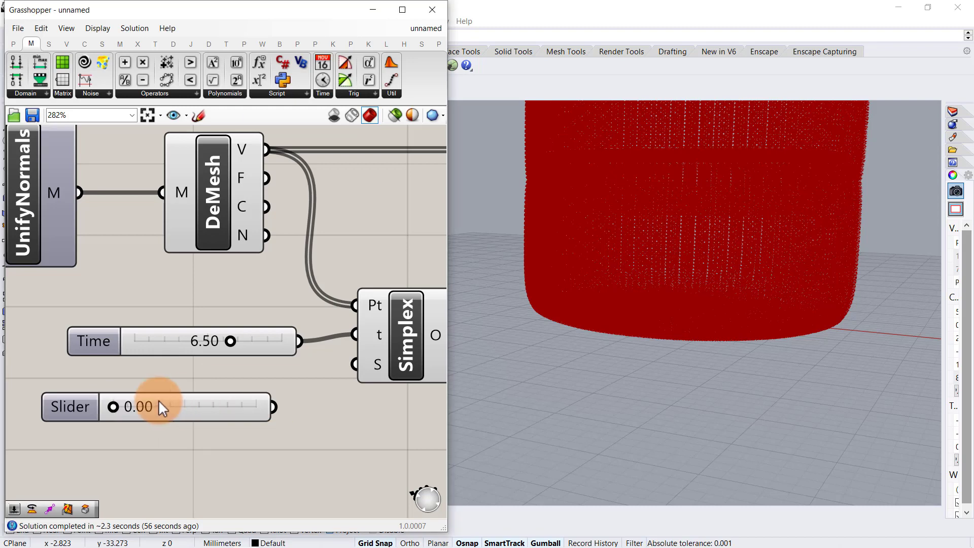
- Connect the new slider to the S input of SimplexNoise, lengthen it and set its value to 0.37
{"action": "left_click_drag", "start_coordinate": [118, 405], "coordinate": [158, 406]}
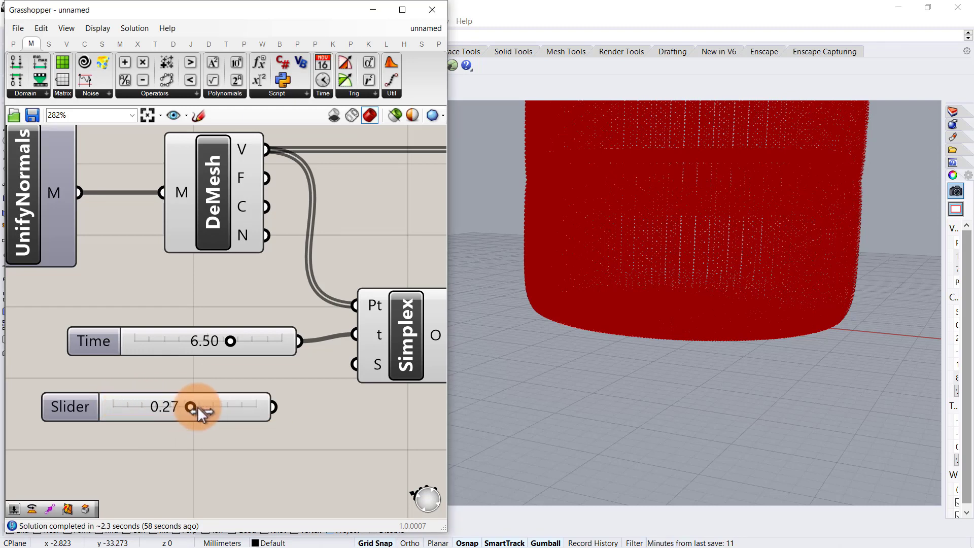
{"action": "left_click_drag", "start_coordinate": [274, 405], "coordinate": [355, 364]}
{"action": "left_click_drag", "start_coordinate": [265, 418], "coordinate": [361, 422]}
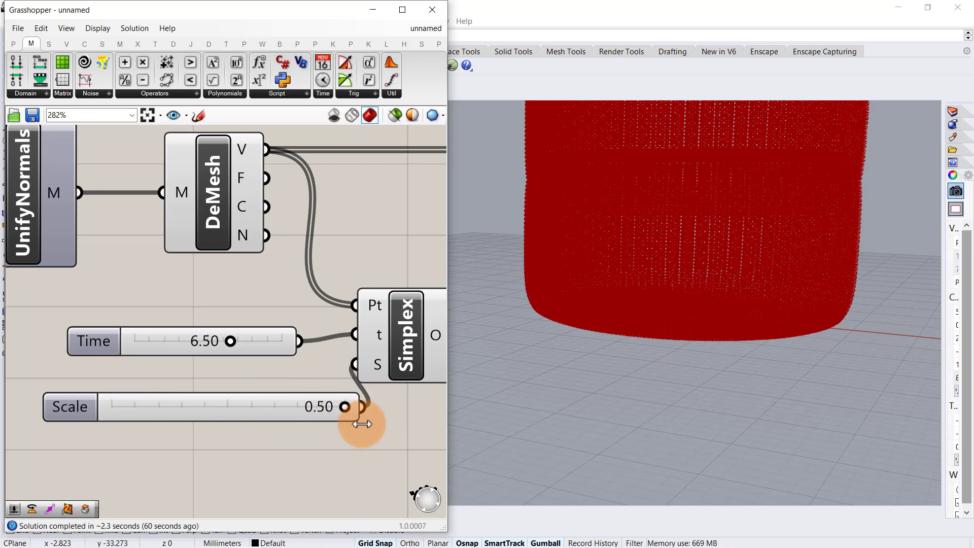
{"action": "left_click_drag", "start_coordinate": [239, 408], "coordinate": [183, 399]}
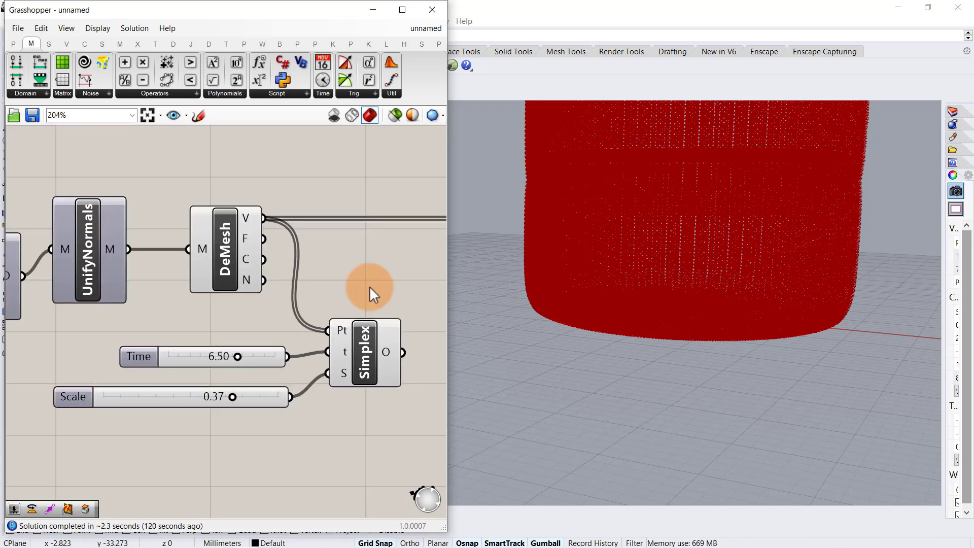
- Add a Multiplication component, connecting the Deconstruct Mesh N output to A and the SimplexNoise output to B
{"action": "right_click_drag", "start_coordinate": [369, 286], "coordinate": [280, 289]}
{"action": "double_click", "coordinate": [370, 336]}
{"action": "type", "text": "mul"}
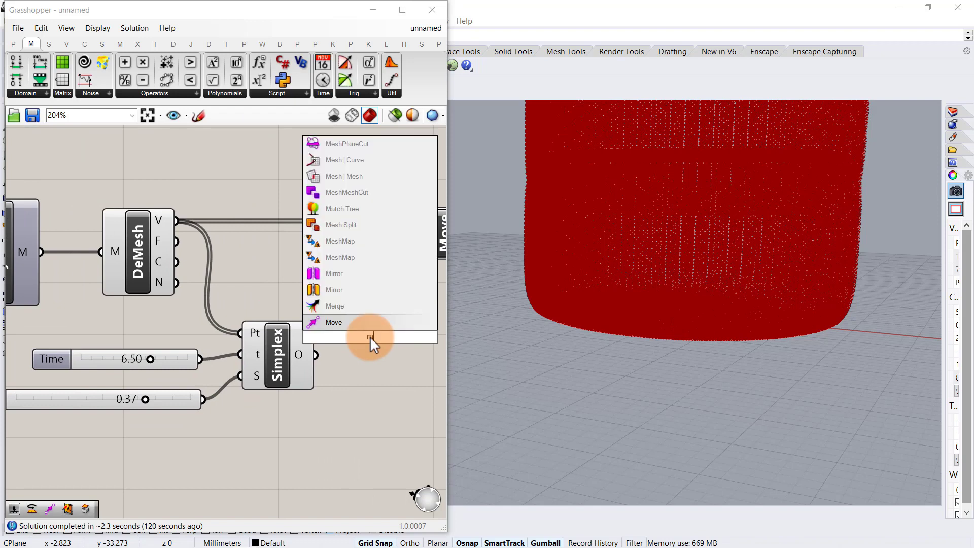
{"action": "left_click", "coordinate": [345, 287]}
{"action": "right_click_drag", "start_coordinate": [340, 329], "coordinate": [244, 320]}
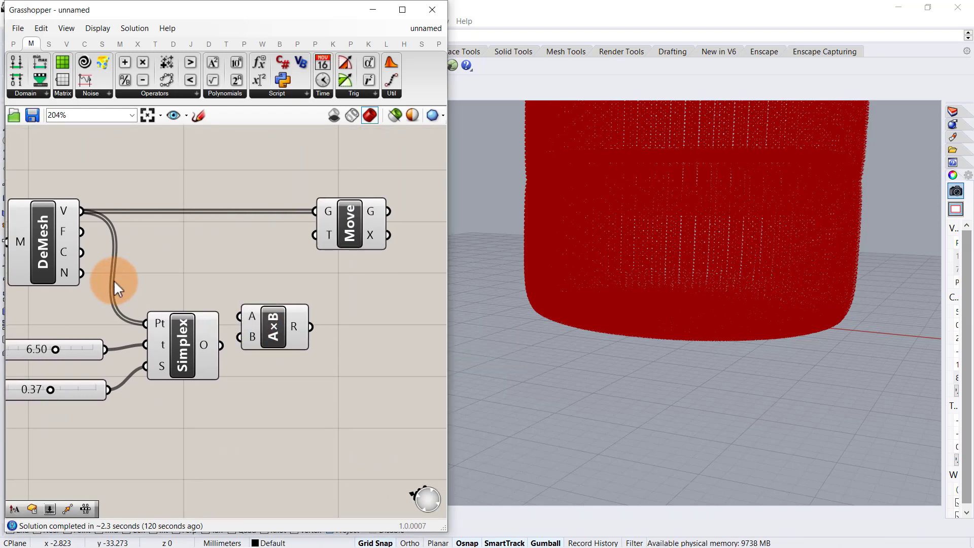
{"action": "left_click_drag", "start_coordinate": [90, 275], "coordinate": [411, 290]}
- Duplicate the Multiplication component and place the copy after the first one
{"action": "key", "text": "ctrl+c"}
{"action": "key", "text": "ctrl+v"}
{"action": "left_click", "coordinate": [345, 311]}
{"action": "right_click_drag", "start_coordinate": [344, 311], "coordinate": [217, 324]}
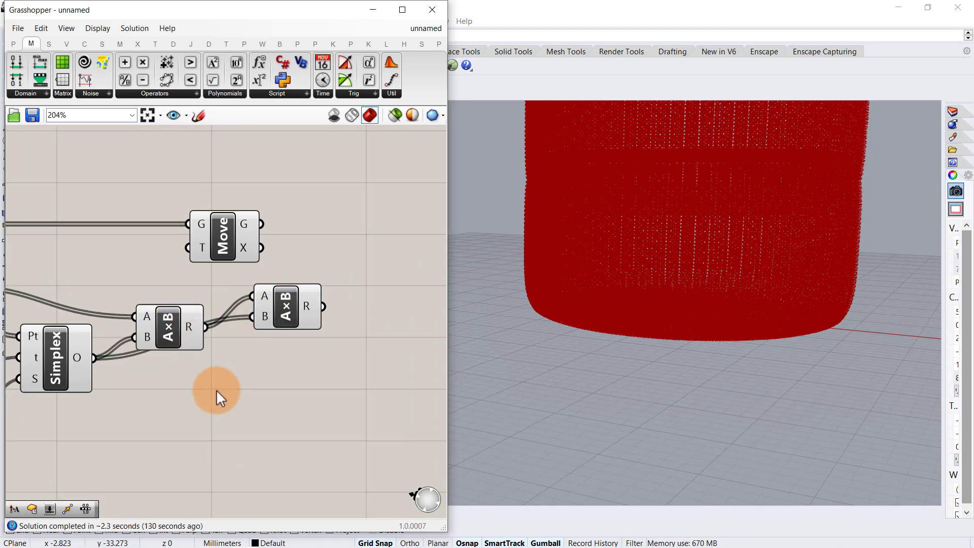
- Create a number slider with the value 1 and connect it to the B input of the second Multiplication, leaving the first product in A
{"action": "double_click", "coordinate": [193, 384]}
{"action": "type", "text": "1"}
{"action": "key", "text": "Return"}
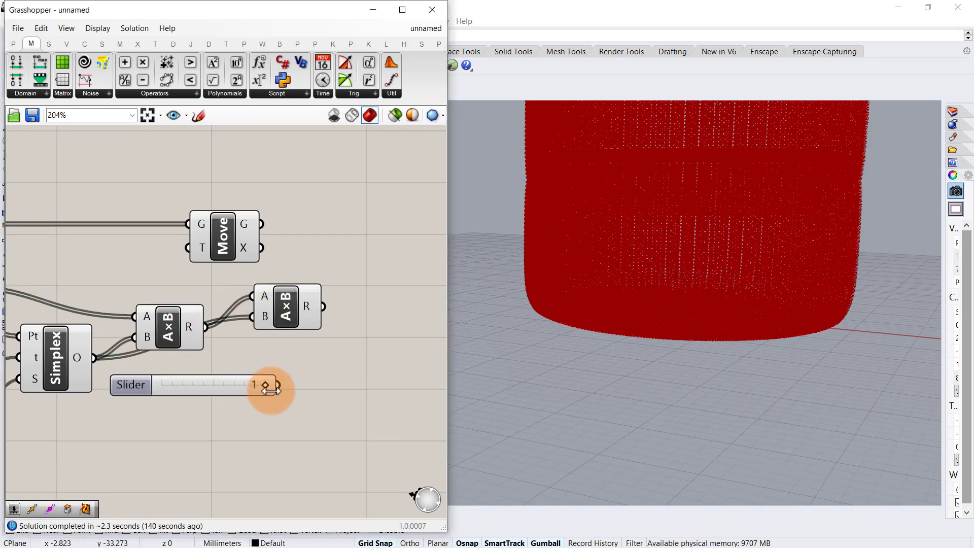
{"action": "left_click_drag", "start_coordinate": [205, 385], "coordinate": [171, 436]}
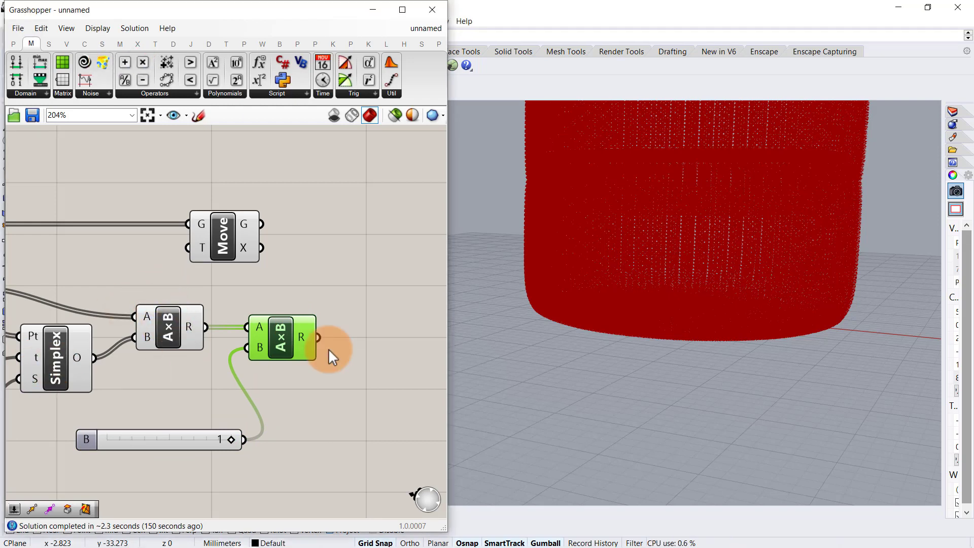
- Connect the second Multiplication's R output to the Move component's T input and shift Move further along the canvas
{"action": "mouse_move", "coordinate": [320, 336]}
{"action": "left_mouse_down"}
{"action": "mouse_move", "coordinate": [152, 246]}
{"action": "mouse_move", "coordinate": [248, 233]}
{"action": "left_mouse_up"}
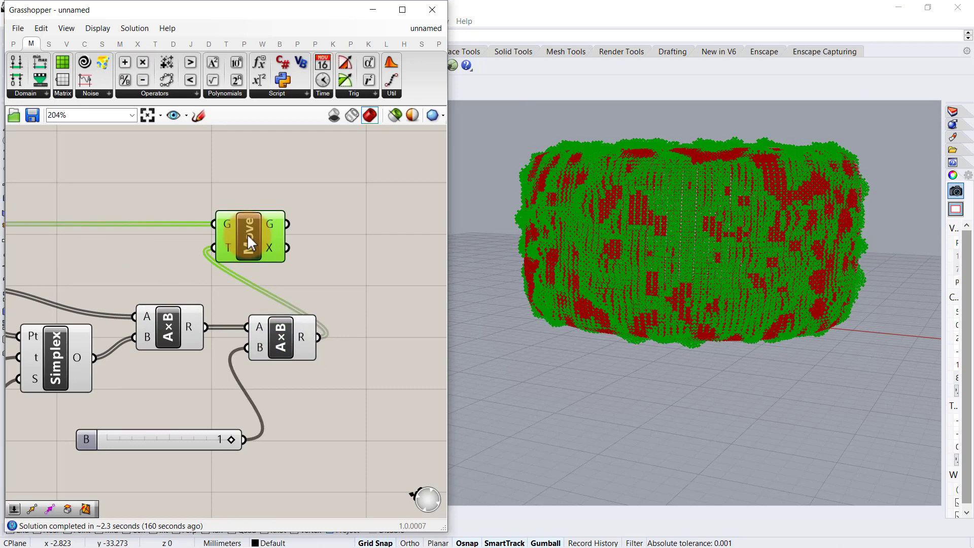
{"action": "left_click", "coordinate": [321, 260]}
{"action": "scroll", "coordinate": [269, 258], "scroll_direction": "down", "scroll_amount": 4}
{"action": "right_click_drag", "start_coordinate": [276, 256], "coordinate": [327, 249]}
{"action": "left_click_drag", "start_coordinate": [315, 241], "coordinate": [352, 239]}
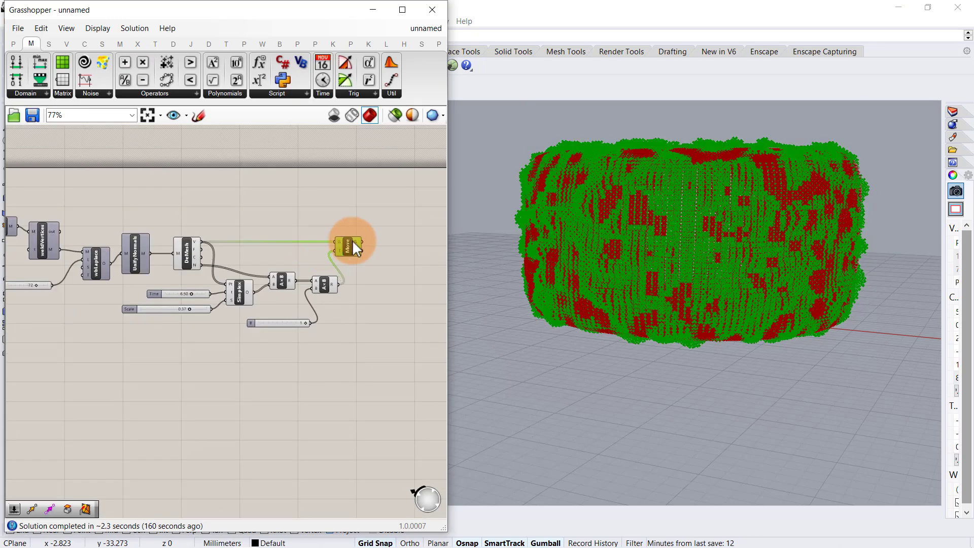
- Turn off the preview of the components preceding Move and view the displaced points from above
{"action": "left_click_drag", "start_coordinate": [305, 188], "coordinate": [206, 294]}
{"action": "left_click_drag", "start_coordinate": [324, 213], "coordinate": [78, 434]}
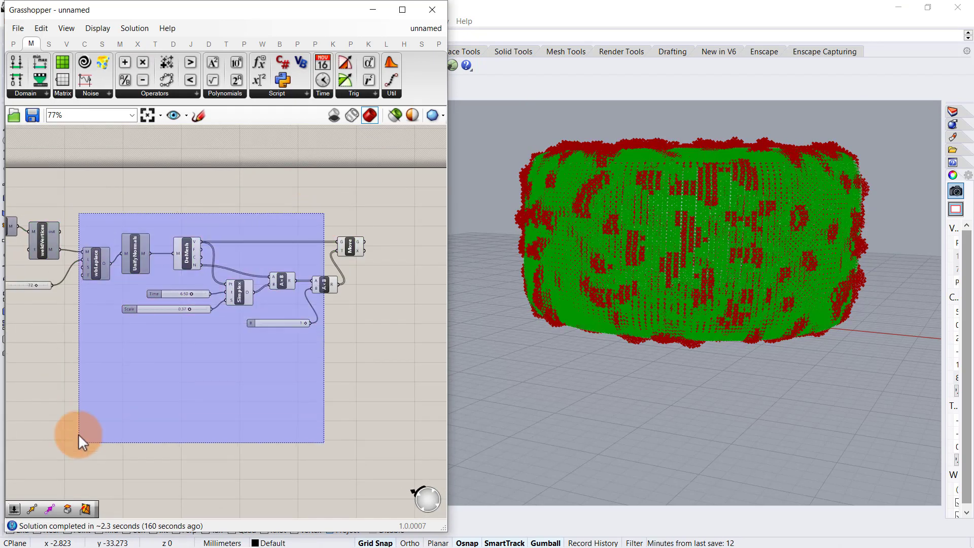
{"action": "key", "text": "space"}
{"action": "left_click", "coordinate": [217, 343]}
{"action": "scroll", "coordinate": [367, 230], "scroll_direction": "up", "scroll_amount": 2}
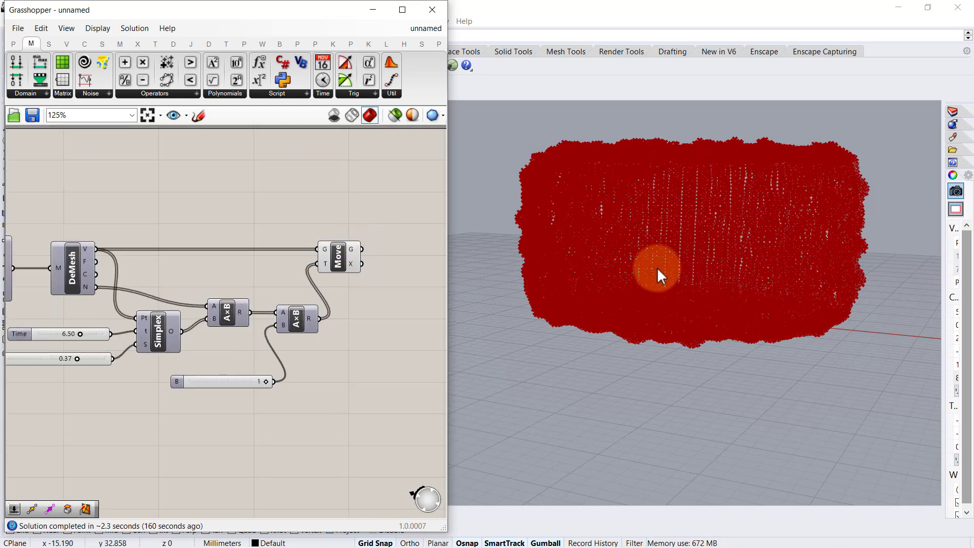
{"action": "right_click_drag", "start_coordinate": [652, 271], "coordinate": [624, 309]}
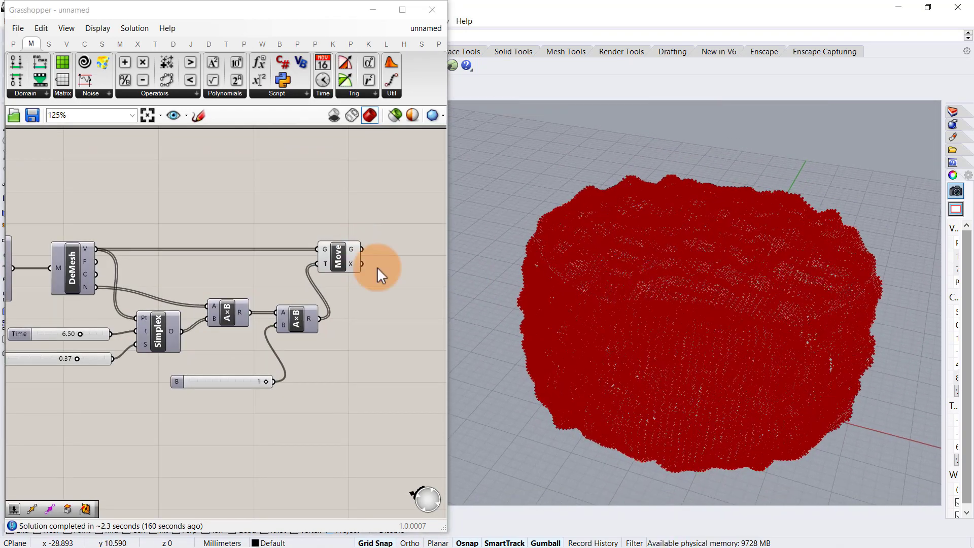
- Add a Construct Mesh component after Move and connect Move's G output to its V input
{"action": "right_click_drag", "start_coordinate": [376, 272], "coordinate": [266, 262]}
{"action": "scroll", "coordinate": [280, 263], "scroll_direction": "up", "scroll_amount": 5}
{"action": "double_click", "coordinate": [297, 258]}
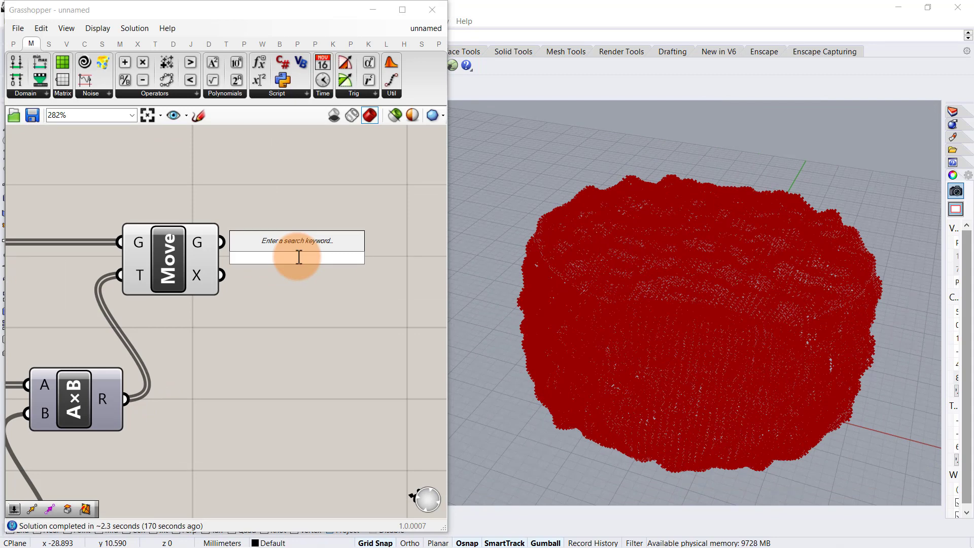
{"action": "type", "text": "constru"}
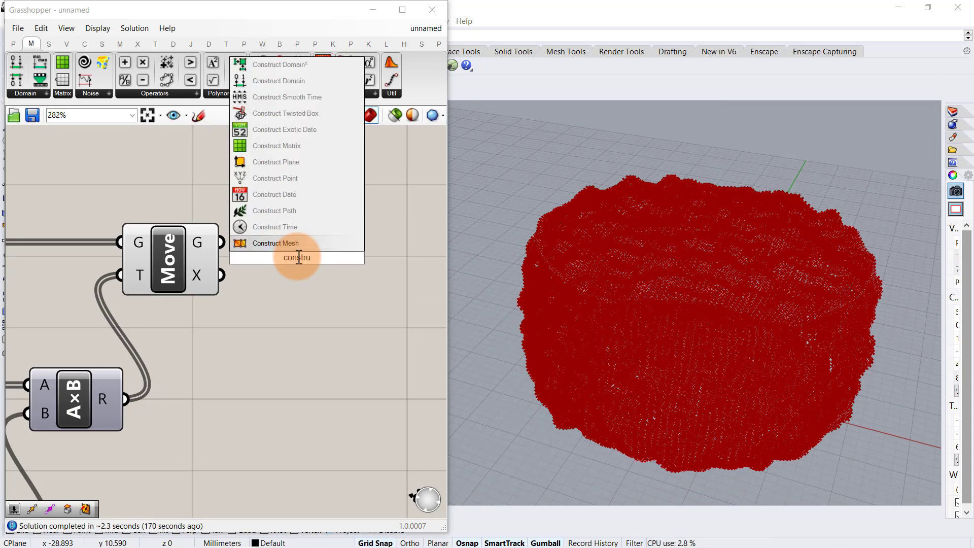
{"action": "key", "text": "Return"}
{"action": "left_click_drag", "start_coordinate": [223, 238], "coordinate": [245, 223]}
{"action": "left_click_drag", "start_coordinate": [329, 295], "coordinate": [412, 371]}
- Connect the F output of Deconstruct Mesh to the F input of Construct Mesh
{"action": "scroll", "coordinate": [285, 305], "scroll_direction": "down", "scroll_amount": 3}
{"action": "right_click_drag", "start_coordinate": [169, 315], "coordinate": [330, 321]}
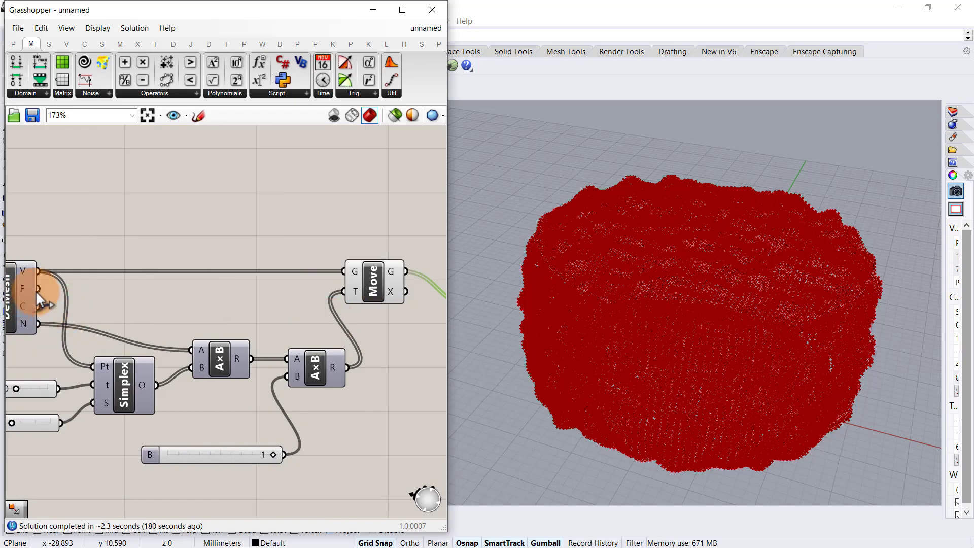
{"action": "left_click_drag", "start_coordinate": [39, 296], "coordinate": [397, 327]}
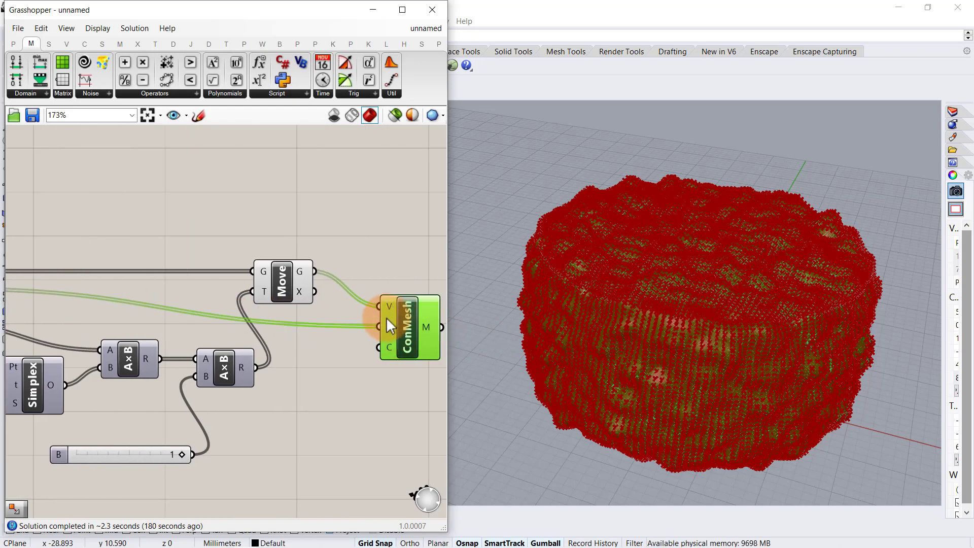
{"action": "right_click_drag", "start_coordinate": [387, 318], "coordinate": [360, 305]}
- Turn off the Move component's preview so only the constructed mesh displays, and nudge Construct Mesh into place
{"action": "left_click_drag", "start_coordinate": [294, 219], "coordinate": [233, 303]}
{"action": "middle_click", "coordinate": [232, 303]}
{"action": "left_click", "coordinate": [269, 266]}
{"action": "scroll", "coordinate": [343, 258], "scroll_direction": "up", "scroll_amount": 2}
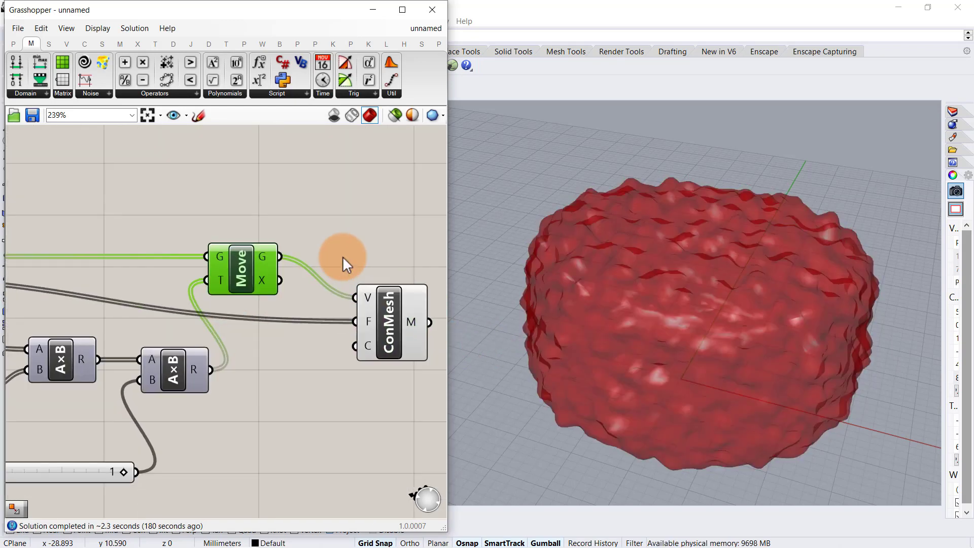
{"action": "left_click", "coordinate": [342, 257]}
{"action": "scroll", "coordinate": [342, 257], "scroll_direction": "up", "scroll_amount": 1}
{"action": "left_click_drag", "start_coordinate": [403, 346], "coordinate": [399, 338]}
{"action": "left_click", "coordinate": [363, 388]}
- Add a Custom Preview component and connect the Construct Mesh M output to its G input
{"action": "right_click_drag", "start_coordinate": [394, 254], "coordinate": [186, 242]}
{"action": "double_click", "coordinate": [316, 318]}
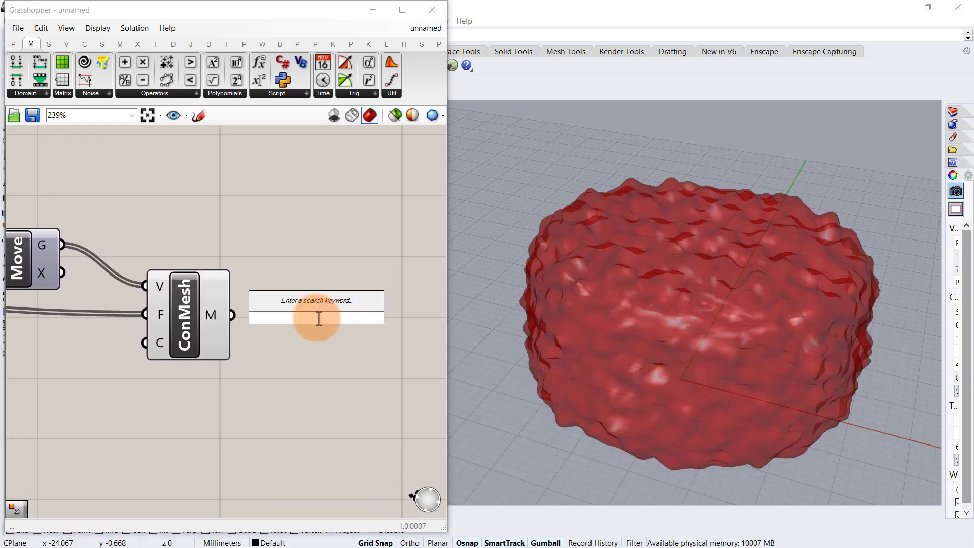
{"action": "type", "text": "cus"}
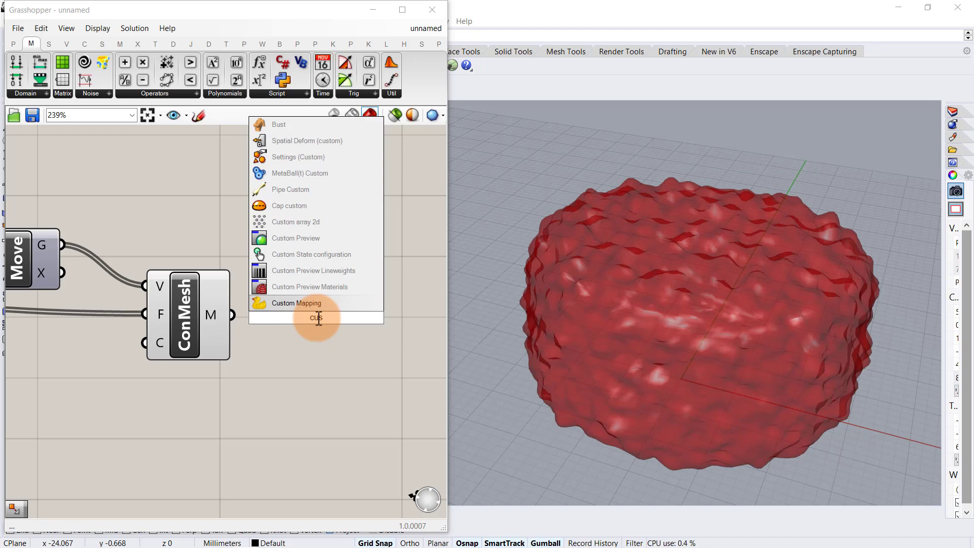
{"action": "left_click", "coordinate": [305, 240]}
{"action": "left_click_drag", "start_coordinate": [235, 313], "coordinate": [304, 334]}
{"action": "left_click", "coordinate": [306, 253]}
- Orbit around the shaded noise mesh and narrow the Grasshopper window to give the viewport more room
{"action": "right_click_drag", "start_coordinate": [567, 320], "coordinate": [659, 254]}
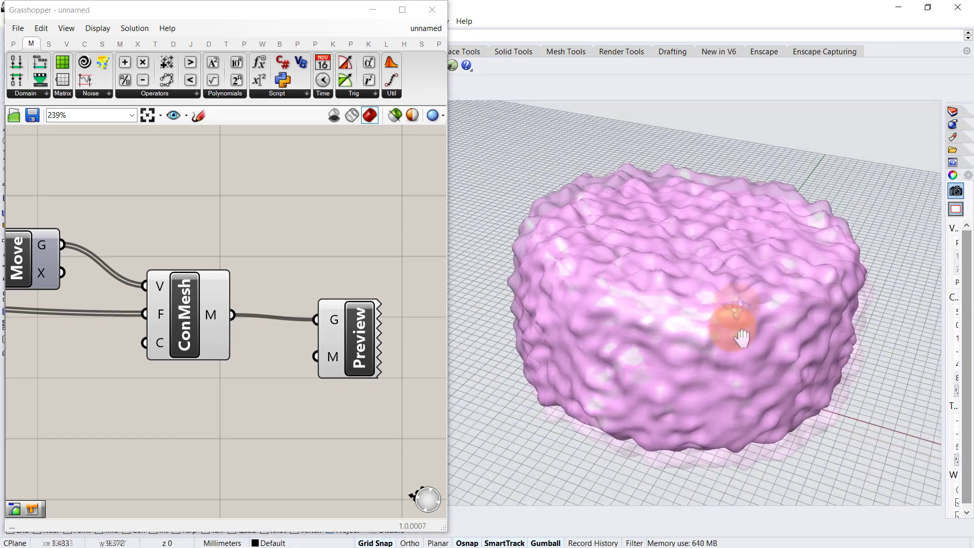
{"action": "right_click_drag", "start_coordinate": [740, 337], "coordinate": [653, 288]}
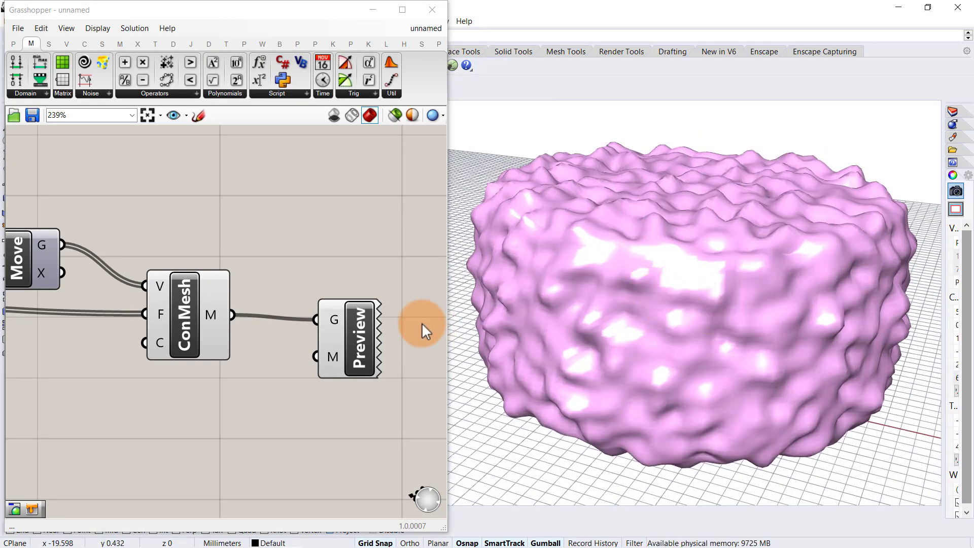
{"action": "left_click_drag", "start_coordinate": [440, 530], "coordinate": [317, 545]}
{"action": "right_click_drag", "start_coordinate": [685, 342], "coordinate": [631, 350]}
- Set the Time slider to 3.45 and the noise Scale slider to 0.20
{"action": "scroll", "coordinate": [103, 276], "scroll_direction": "down", "scroll_amount": 3}
{"action": "right_click_drag", "start_coordinate": [177, 267], "coordinate": [284, 262]}
{"action": "right_click_drag", "start_coordinate": [63, 289], "coordinate": [176, 285]}
{"action": "scroll", "coordinate": [50, 312], "scroll_direction": "up", "scroll_amount": 4}
{"action": "scroll", "coordinate": [189, 338], "scroll_direction": "up", "scroll_amount": 3}
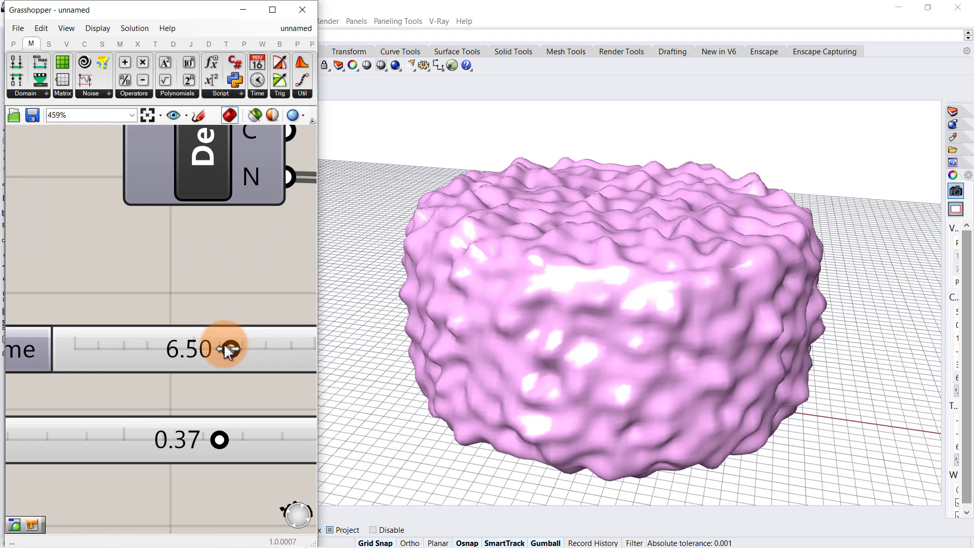
{"action": "left_click_drag", "start_coordinate": [225, 348], "coordinate": [85, 439]}
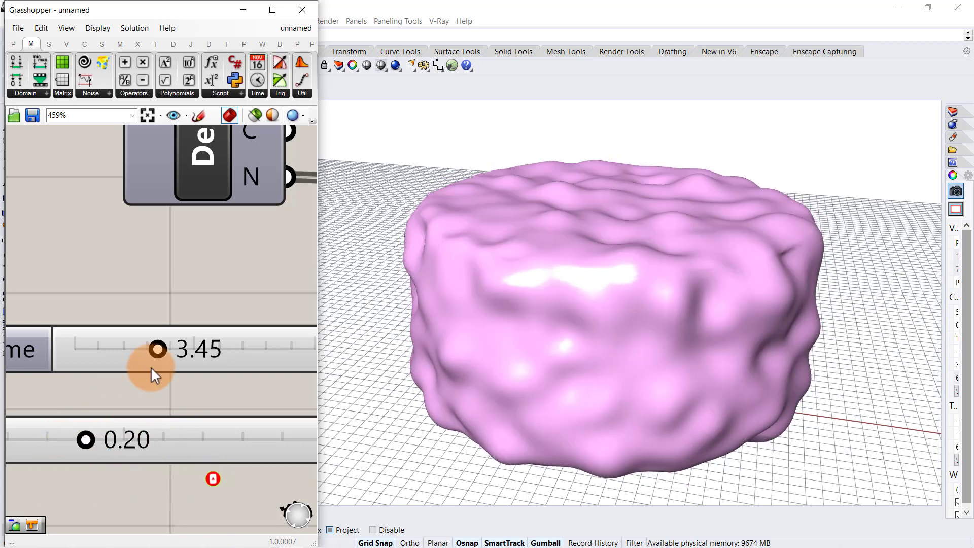
- Vary the noise by setting the Time slider to 6.90, view the mesh from above, and lower the slider again
{"action": "left_click_drag", "start_coordinate": [161, 357], "coordinate": [241, 358]}
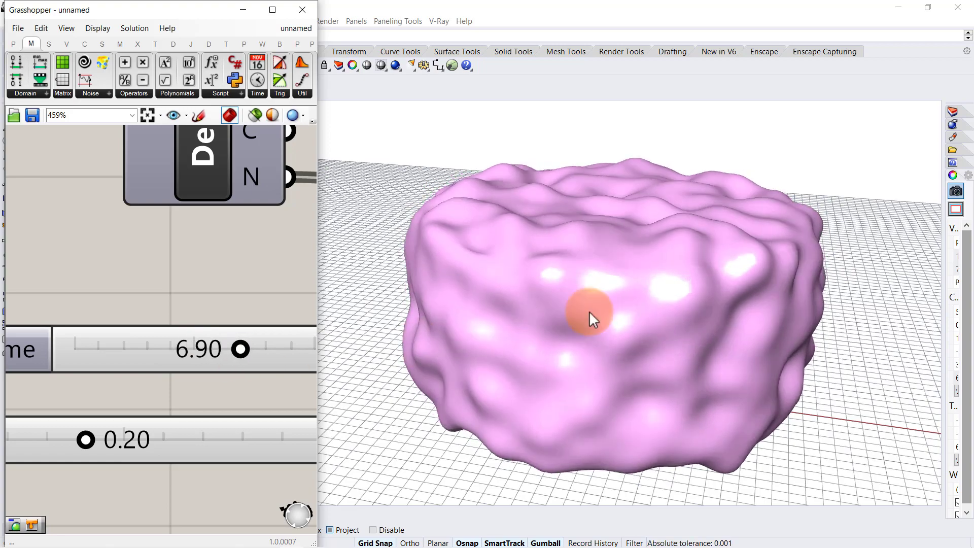
{"action": "mouse_move", "coordinate": [588, 313]}
{"action": "right_mouse_down"}
{"action": "mouse_move", "coordinate": [668, 330]}
{"action": "mouse_move", "coordinate": [607, 315]}
{"action": "right_mouse_up"}
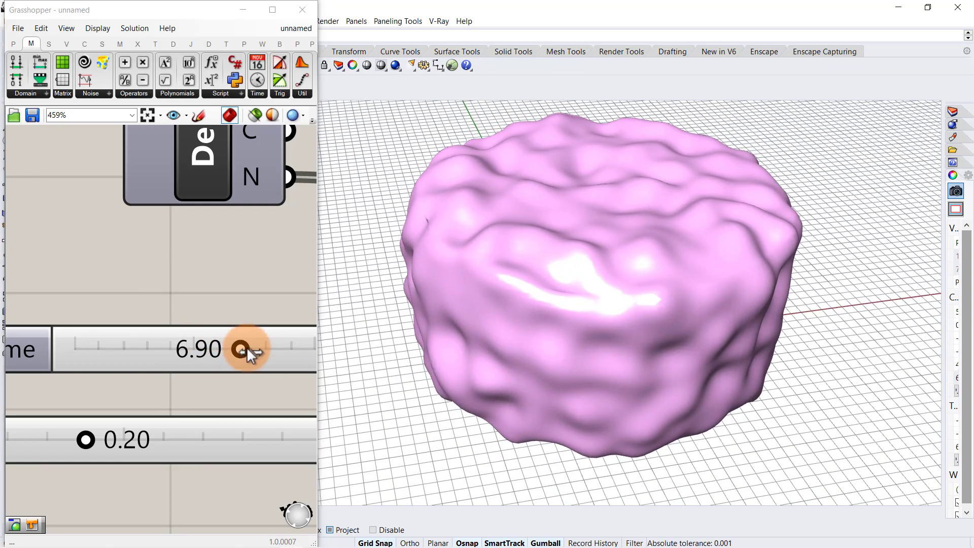
{"action": "left_click_drag", "start_coordinate": [248, 352], "coordinate": [126, 378]}
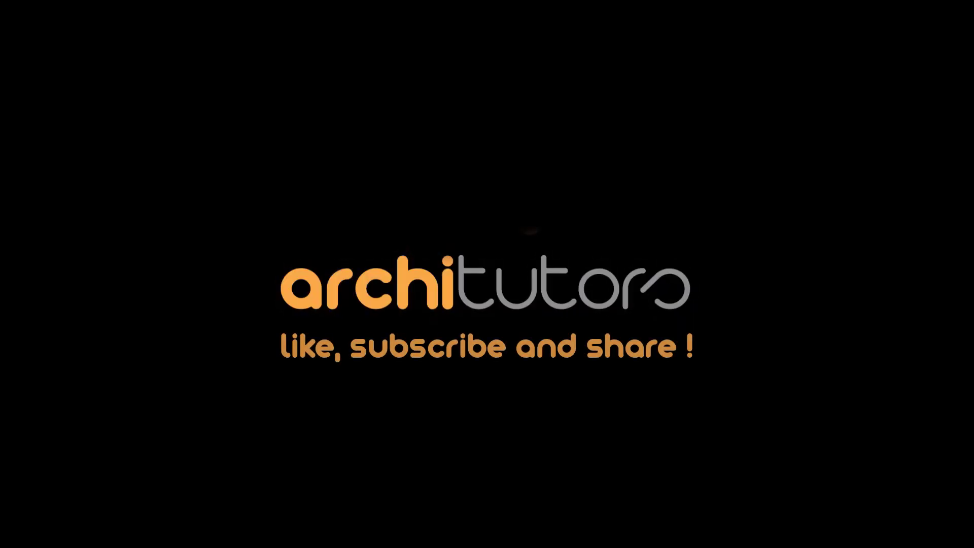